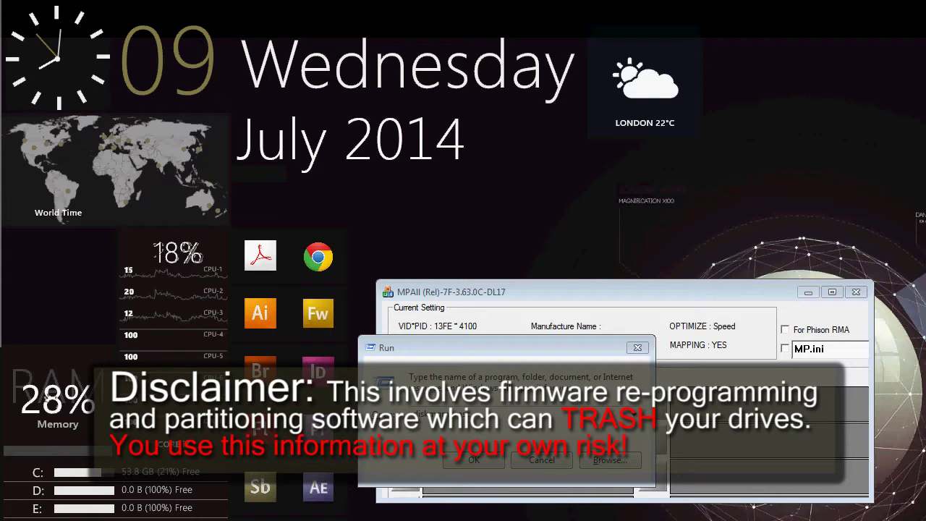
# - Switch to the 'USB partitioning notes.txt' Notepad window
pyautogui.hotkey('alt', 'Tab')
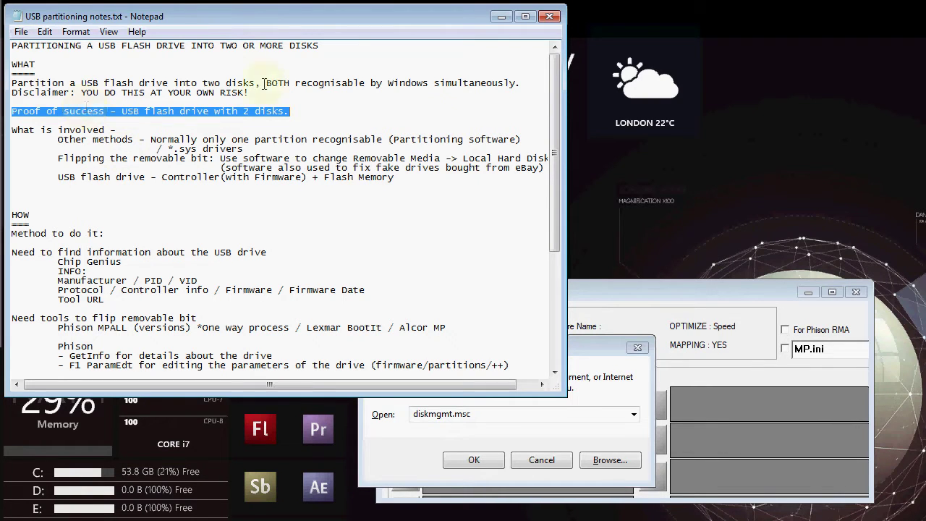
# - Highlight the simultaneous-recognition goal, the disclaimer and the whole Proof of success line in the notes
pyautogui.moveTo(264, 83); pyautogui.dragTo(522, 85)
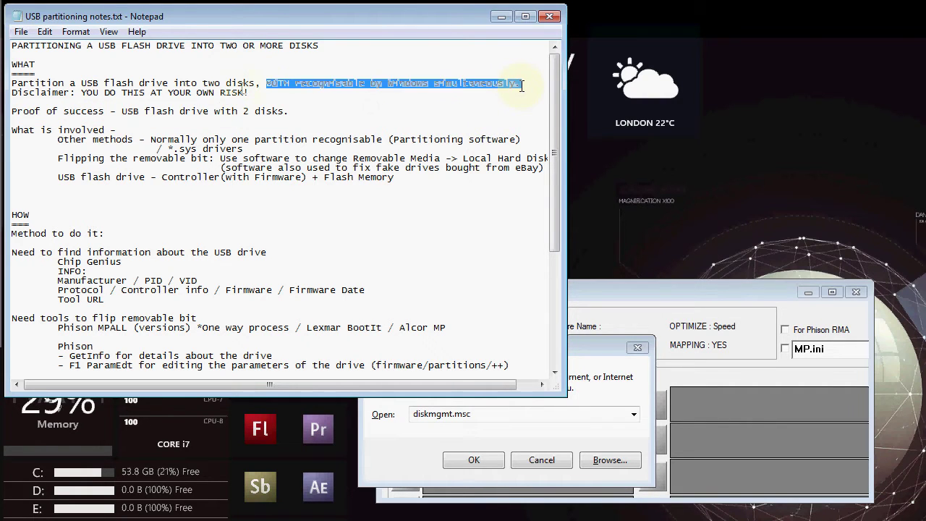
pyautogui.moveTo(259, 93); pyautogui.dragTo(82, 95)
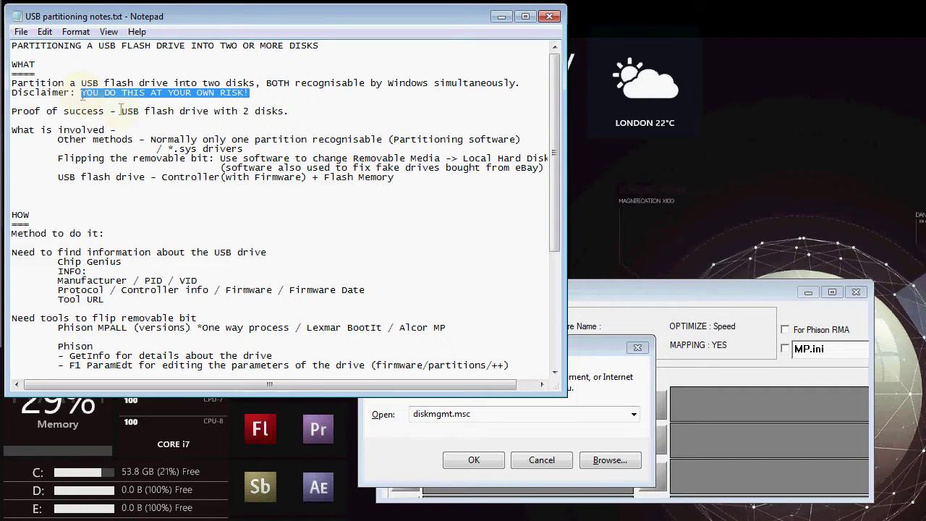
pyautogui.moveTo(289, 112); pyautogui.dragTo(118, 113)
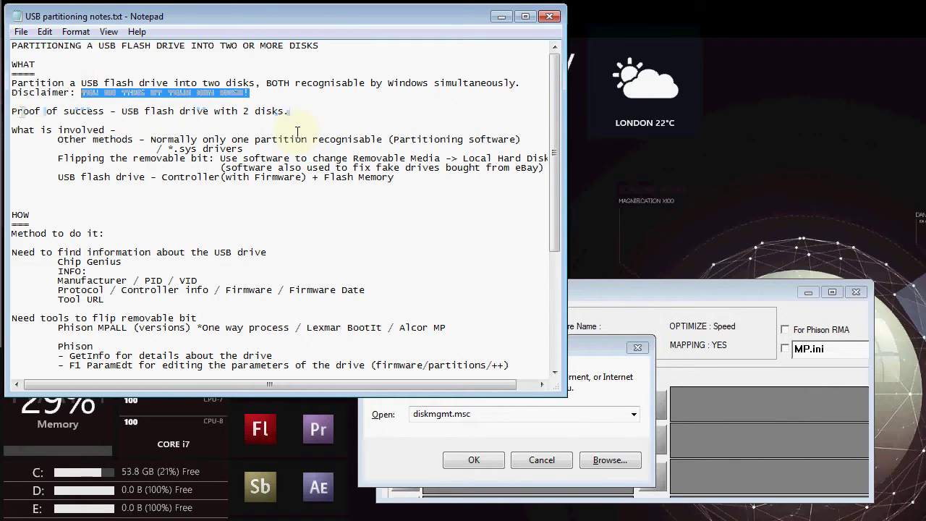
pyautogui.tripleClick(82, 113)
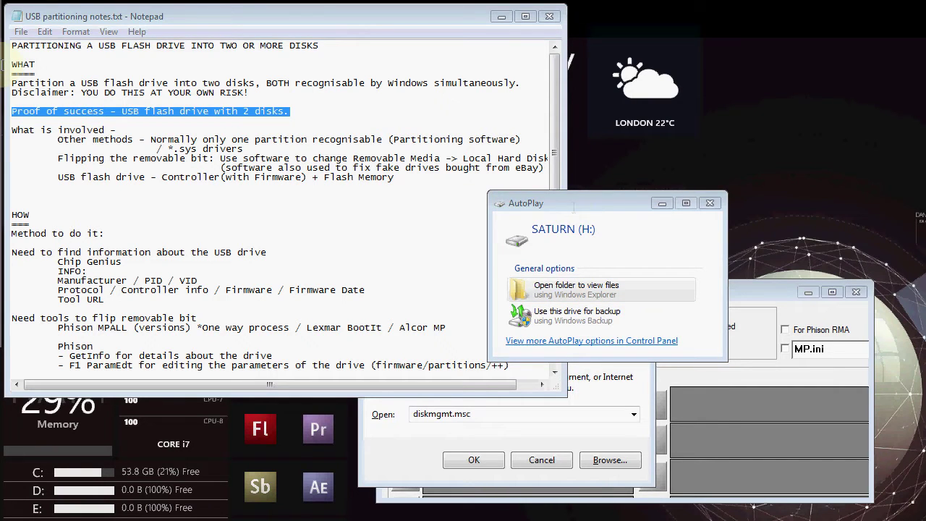
# - Move the SATURN (H:) and ORION_S (E:) AutoPlay prompts aside and close the ORION_S prompt
pyautogui.click(575, 205)
pyautogui.moveTo(575, 205); pyautogui.dragTo(267, 185)
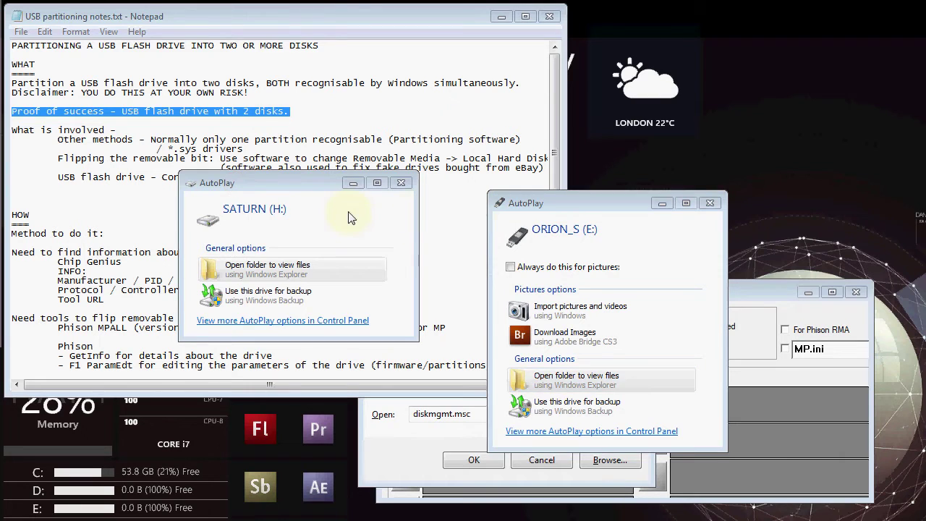
pyautogui.moveTo(571, 210); pyautogui.dragTo(504, 187)
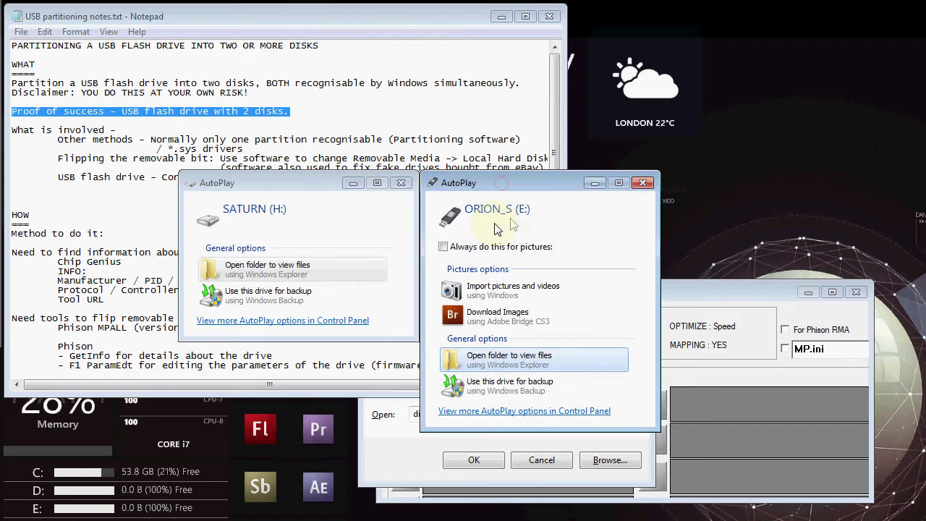
pyautogui.click(644, 183)
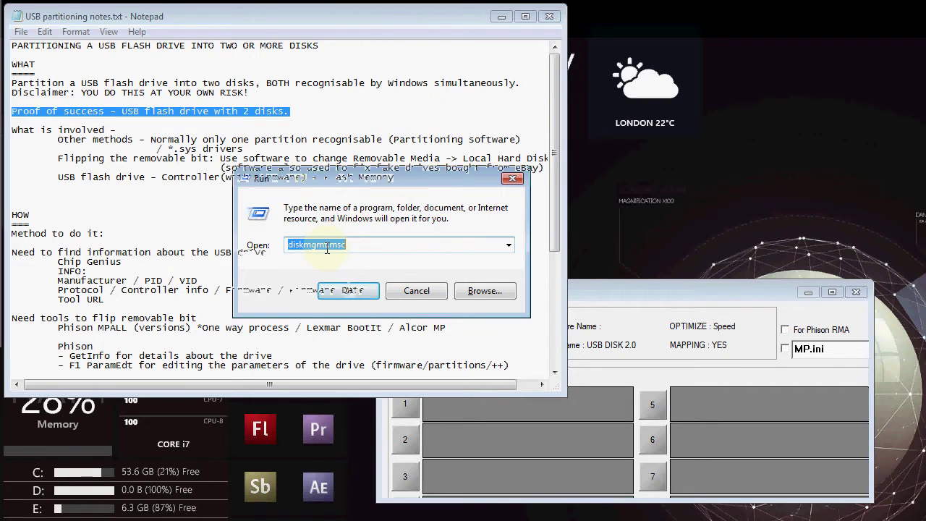
# - Launch diskmgmt.msc and select the TITAN (E:) partition on Disk 1
pyautogui.press('Return')
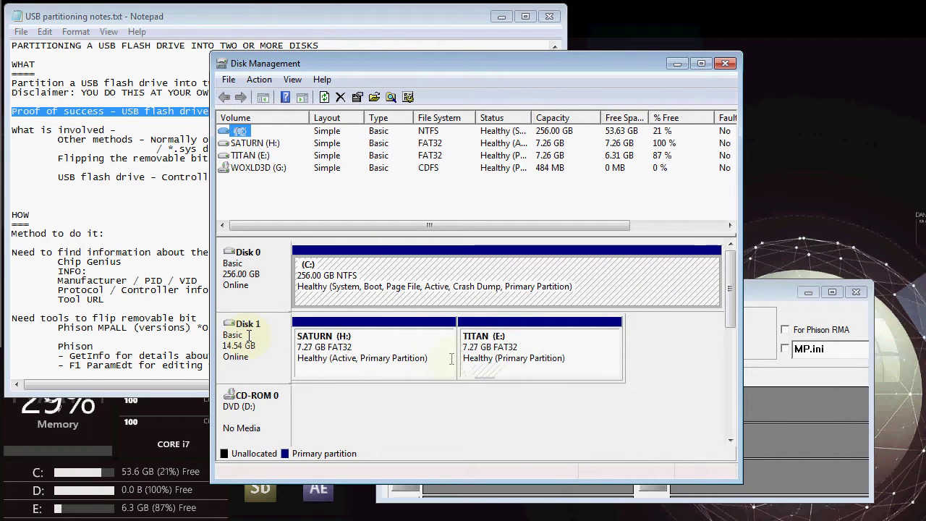
pyautogui.click(526, 355)
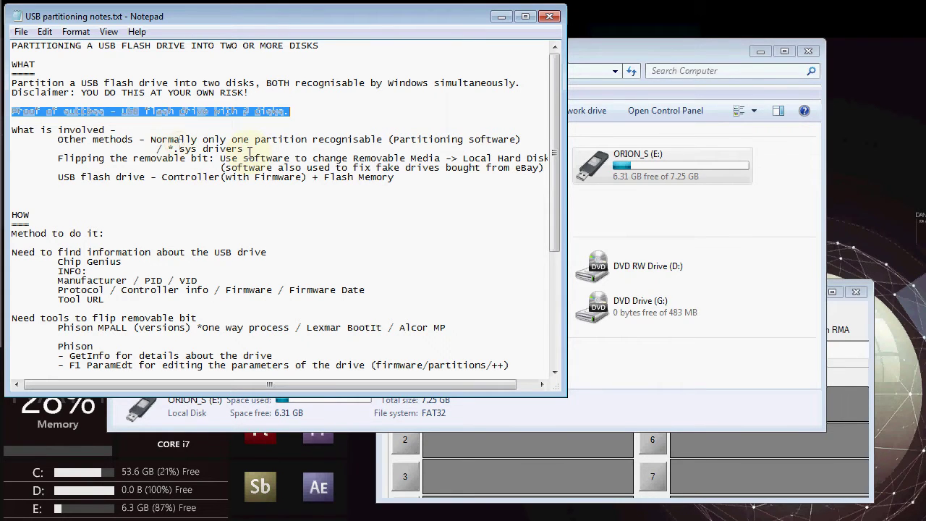
pyautogui.moveTo(121, 130); pyautogui.dragTo(150, 139)
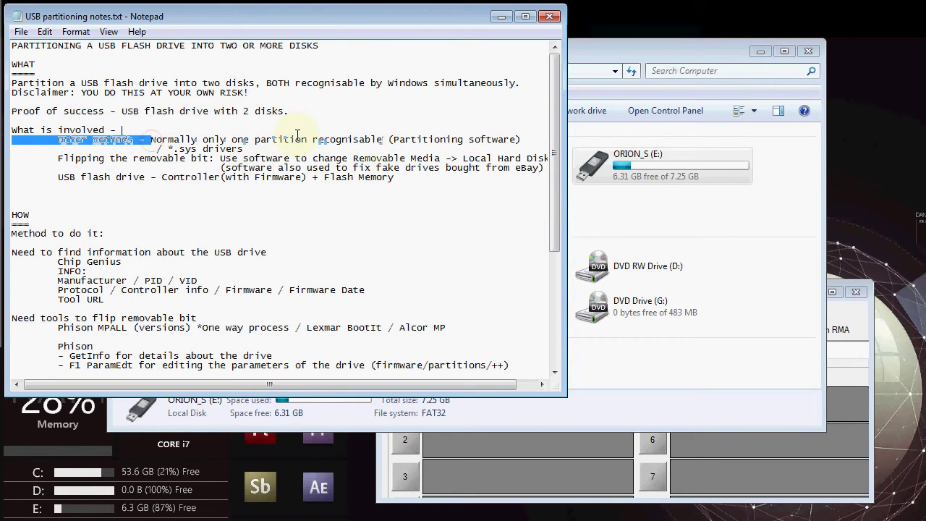
pyautogui.moveTo(151, 139); pyautogui.dragTo(382, 141)
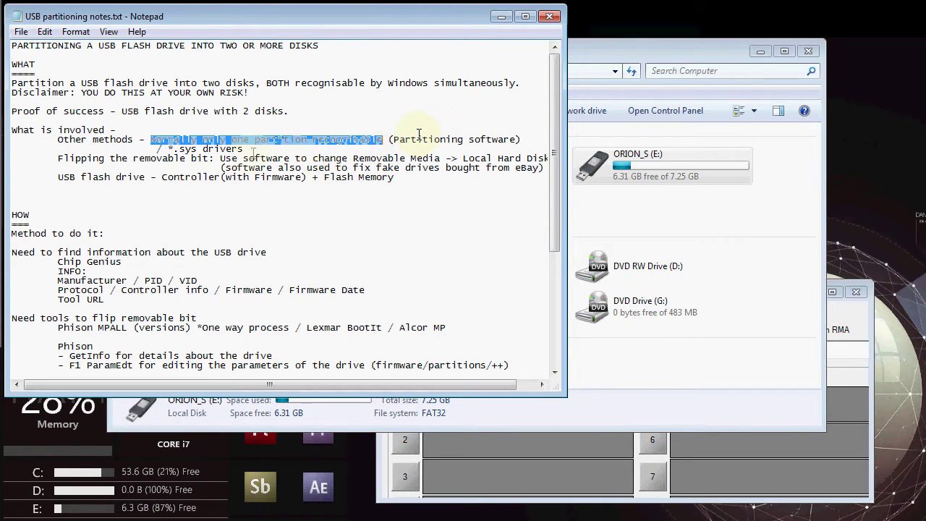
pyautogui.click(388, 139)
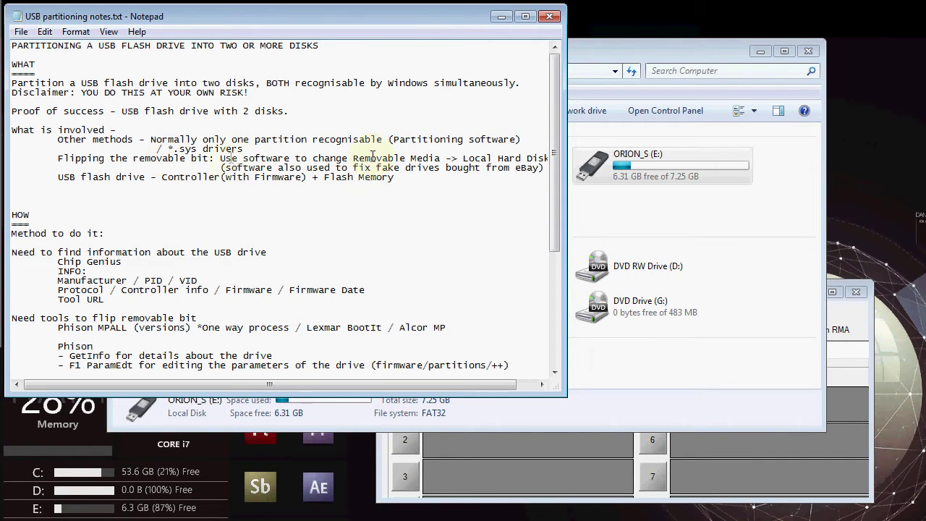
pyautogui.moveTo(249, 158); pyautogui.dragTo(317, 155)
pyautogui.moveTo(215, 158); pyautogui.dragTo(519, 154)
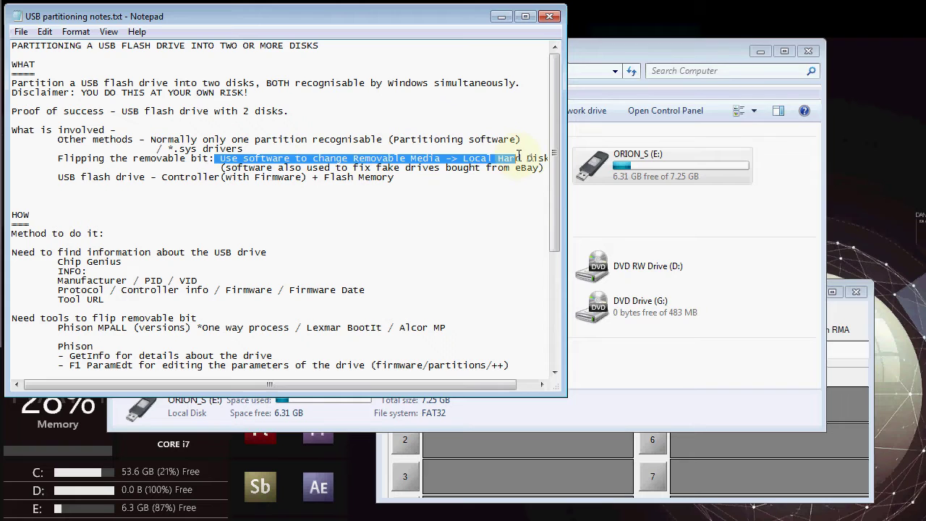
pyautogui.click(454, 158)
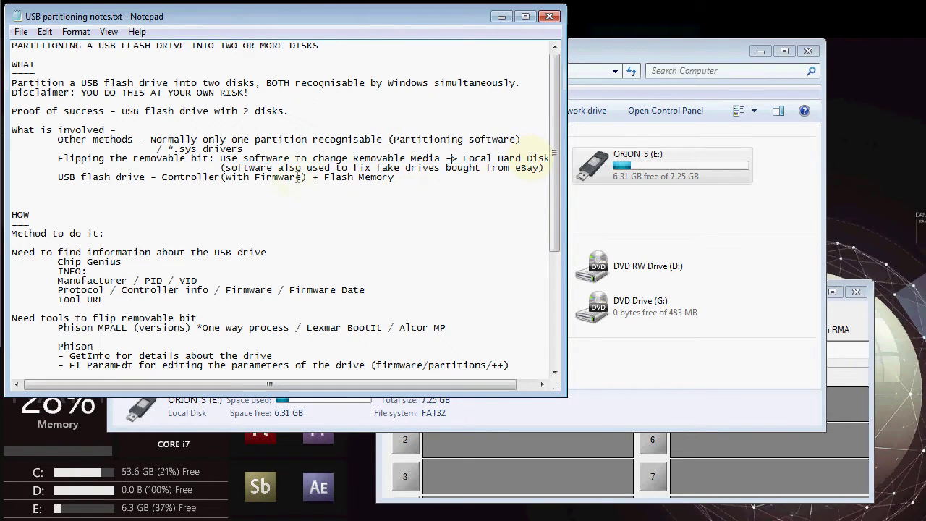
pyautogui.moveTo(221, 166); pyautogui.dragTo(542, 167)
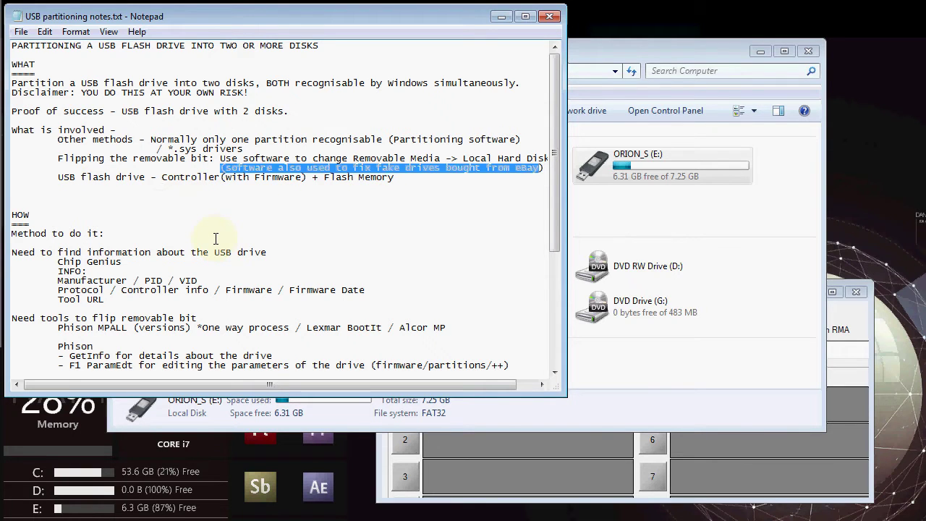
pyautogui.moveTo(162, 177); pyautogui.dragTo(76, 186)
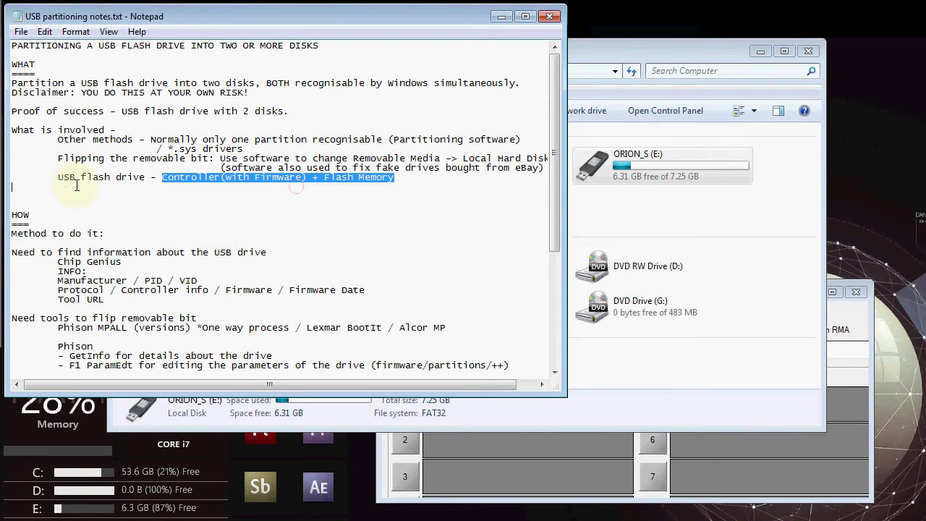
pyautogui.hotkey('alt', 'Tab')
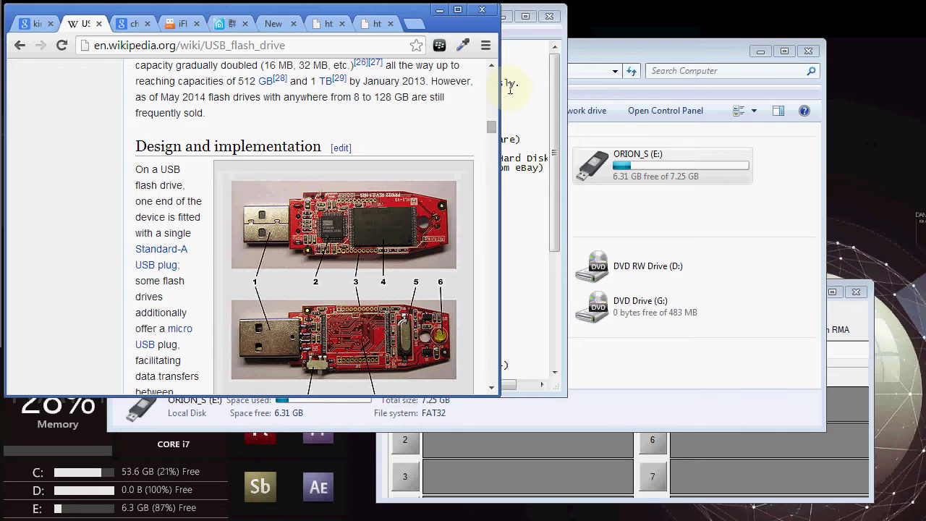
pyautogui.click(510, 87)
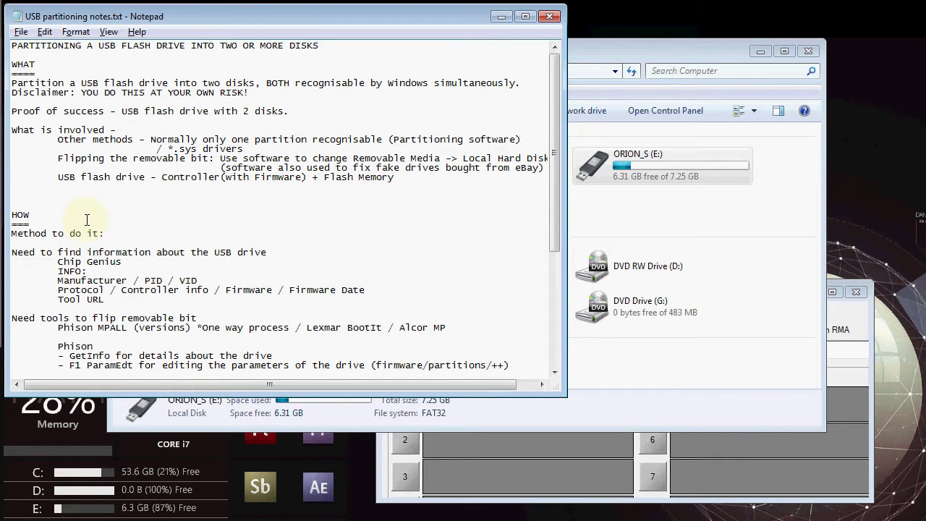
# - Highlight the 'Need to find information', 'flip removable bit' and 'Need to partition' lines, then 'Chip Genius'
pyautogui.scroll(-3, 87, 220)
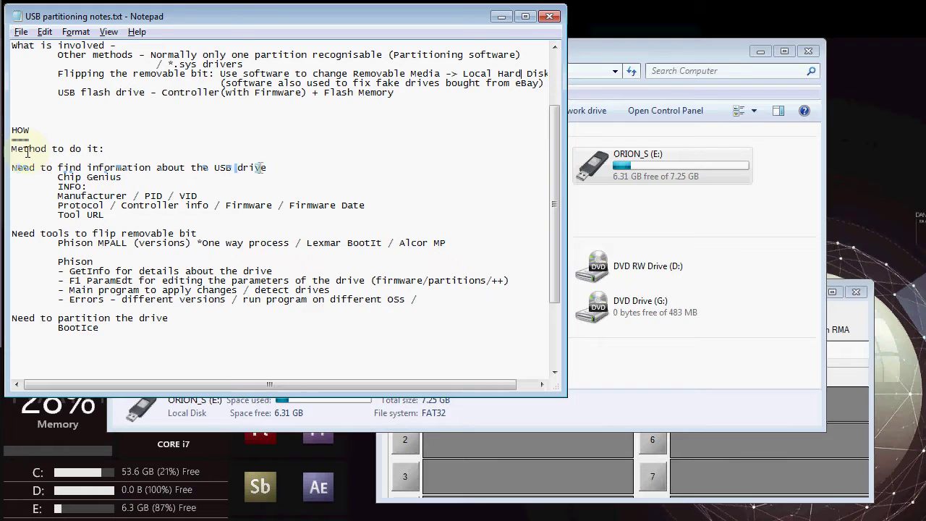
pyautogui.moveTo(12, 167); pyautogui.dragTo(273, 169)
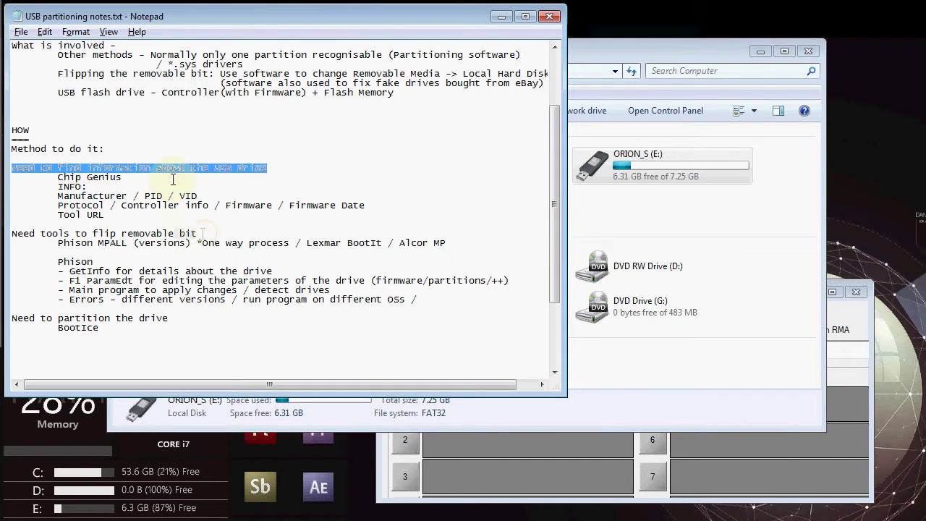
pyautogui.doubleClick(177, 233)
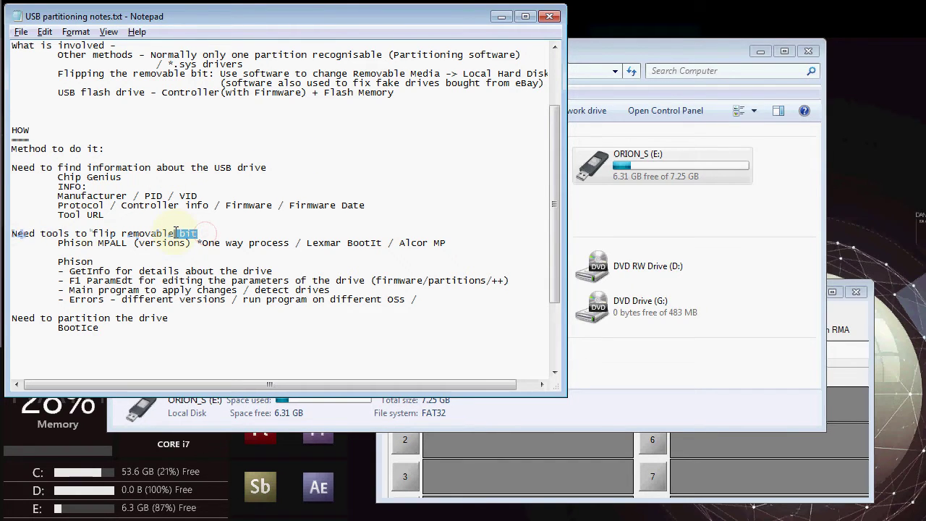
pyautogui.moveTo(197, 233); pyautogui.dragTo(12, 233)
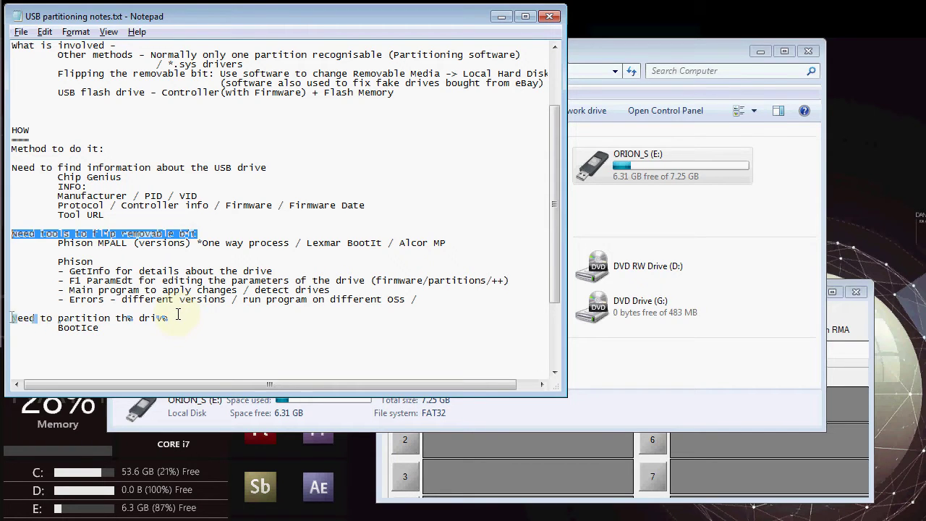
pyautogui.moveTo(174, 317); pyautogui.dragTo(6, 318)
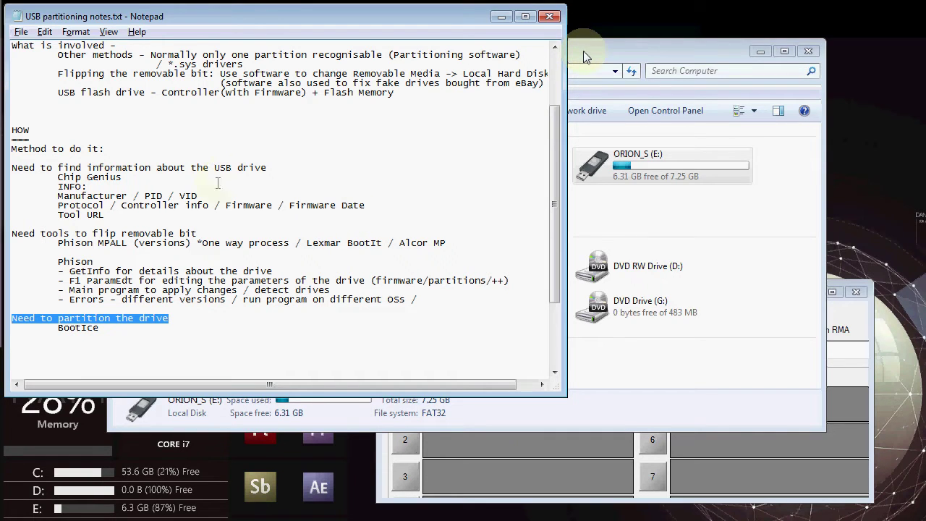
pyautogui.click(124, 177)
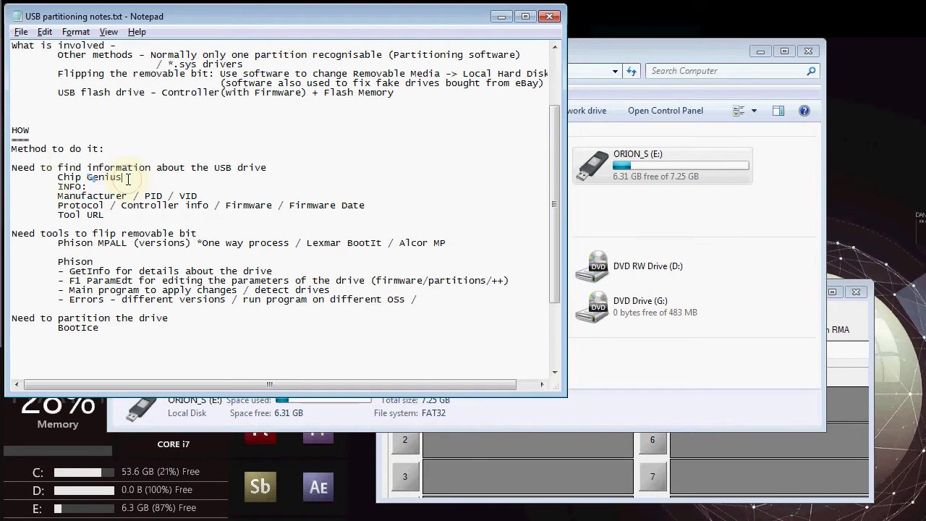
pyautogui.moveTo(127, 179); pyautogui.dragTo(58, 177)
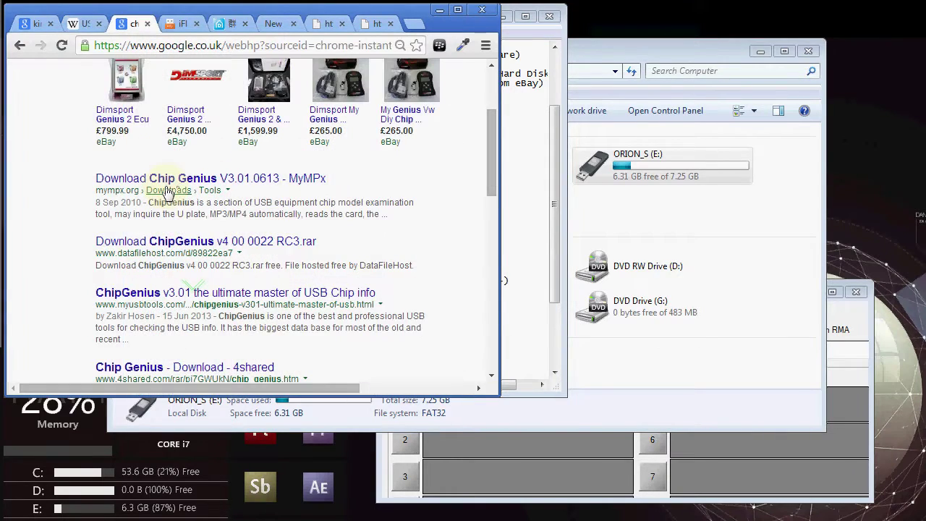
# - Switch to Chrome's Google search results for Chip Genius downloads
pyautogui.hotkey('alt', 'Tab')
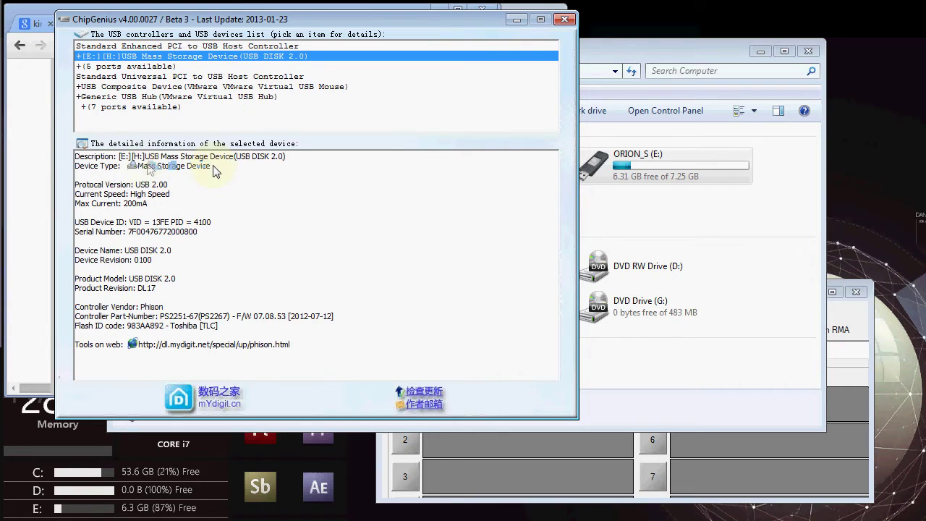
# - Highlight the Mass Storage type, USB 2.00, VID/PID and the Phison PS2251-67 controller details
pyautogui.doubleClick(212, 171)
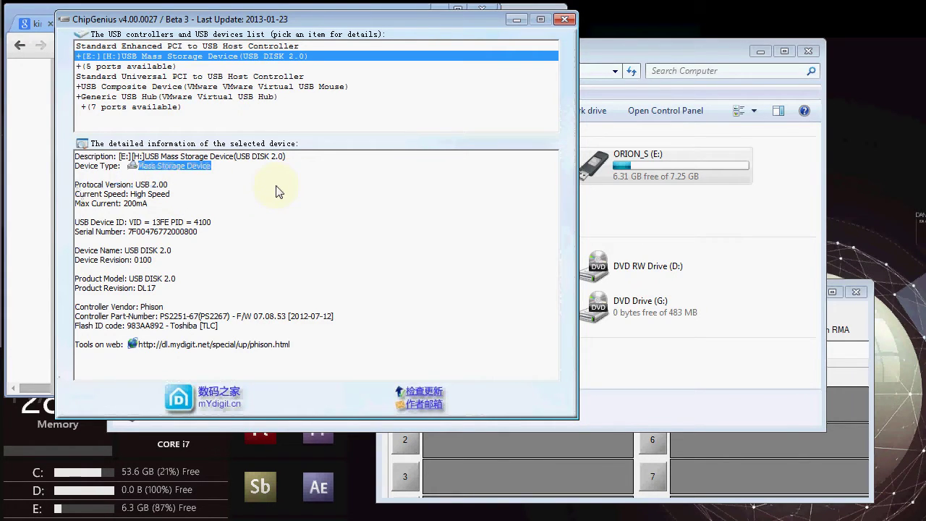
pyautogui.moveTo(169, 186); pyautogui.dragTo(136, 186)
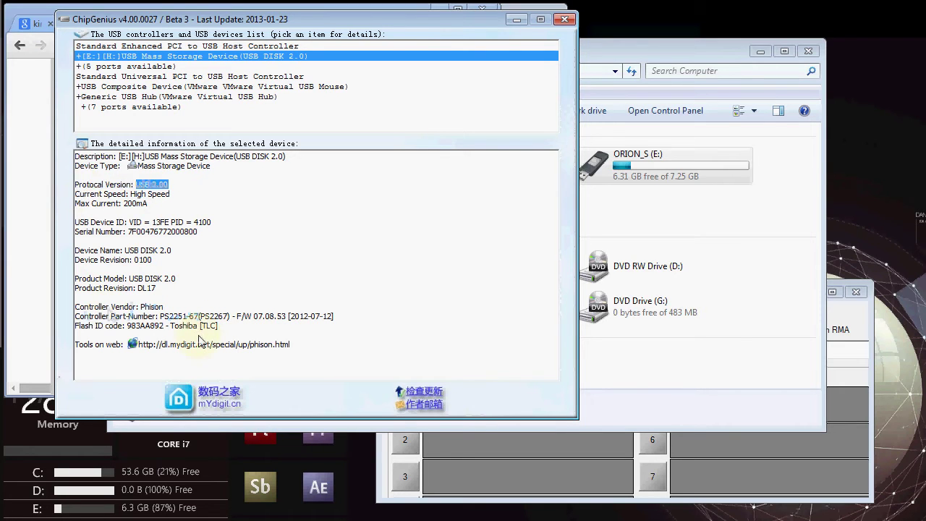
pyautogui.moveTo(199, 316); pyautogui.dragTo(75, 316)
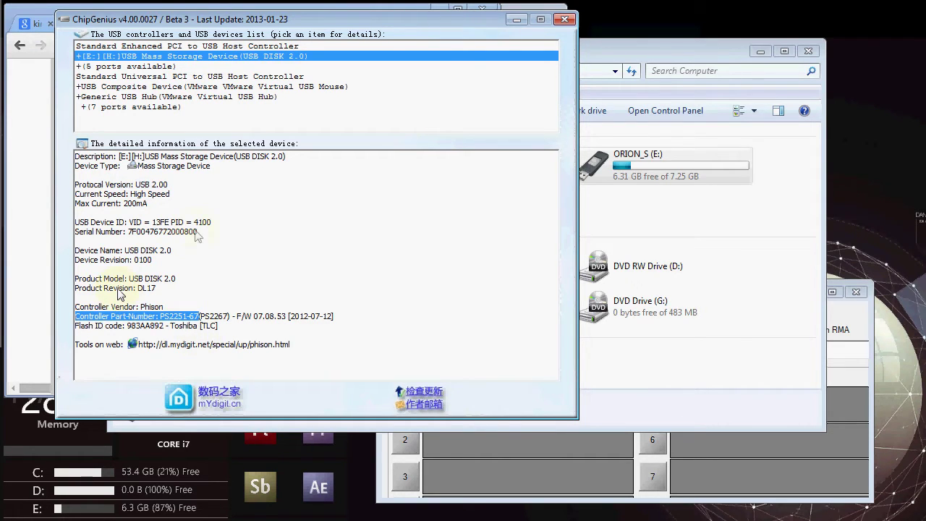
pyautogui.moveTo(211, 223); pyautogui.dragTo(128, 222)
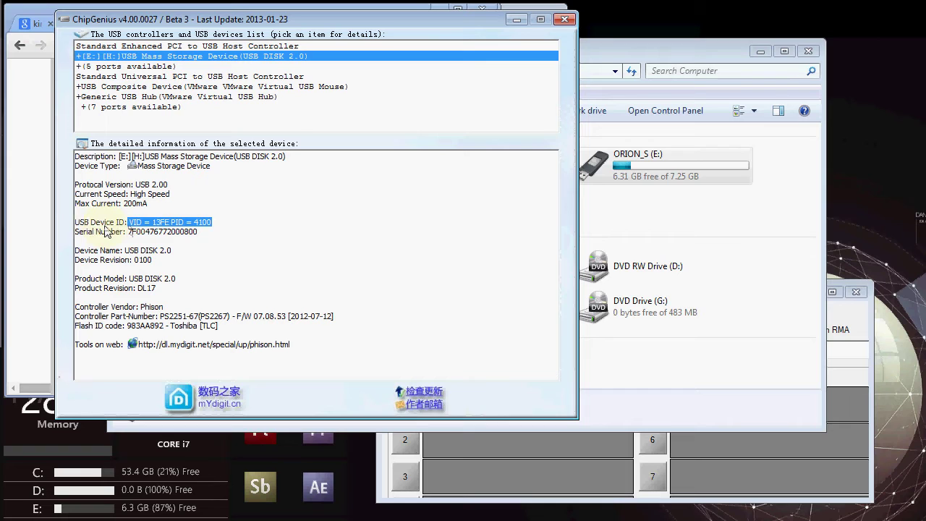
pyautogui.click(131, 228)
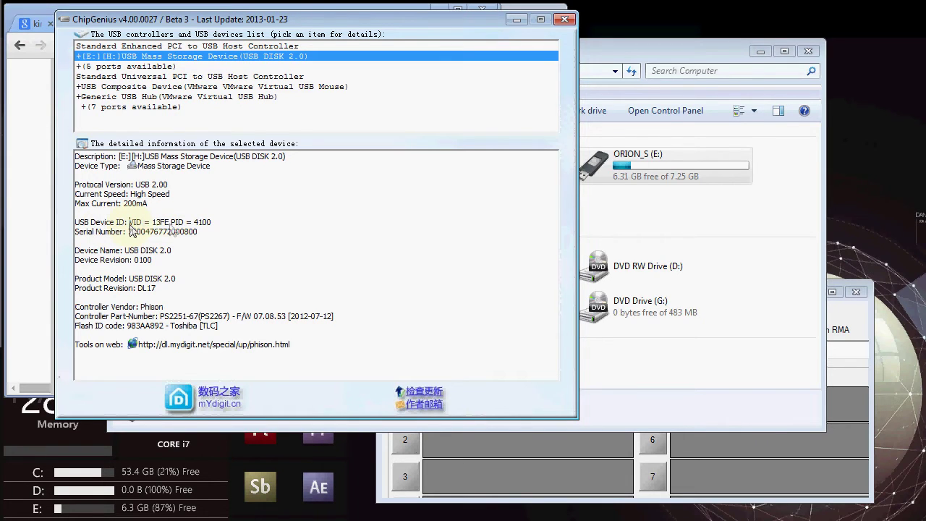
pyautogui.moveTo(171, 224); pyautogui.dragTo(186, 226)
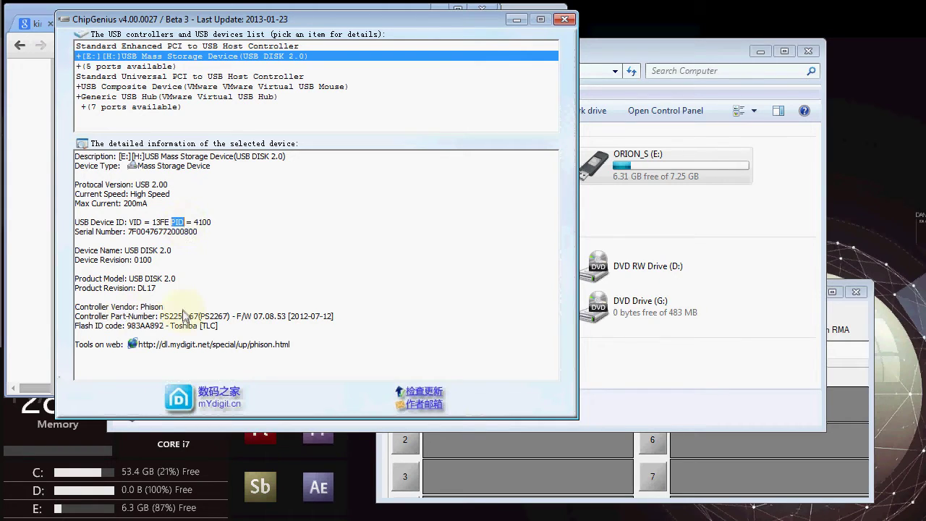
pyautogui.moveTo(89, 307); pyautogui.dragTo(165, 307)
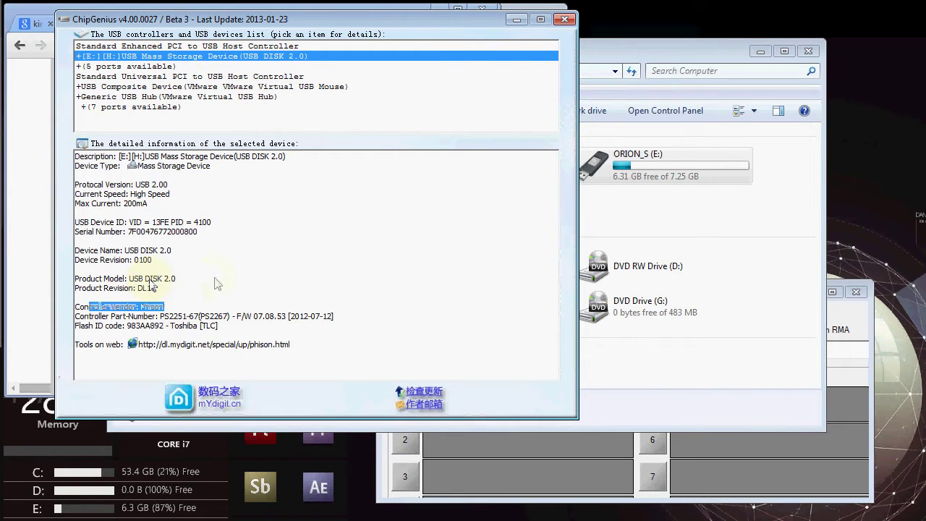
pyautogui.press('Right')
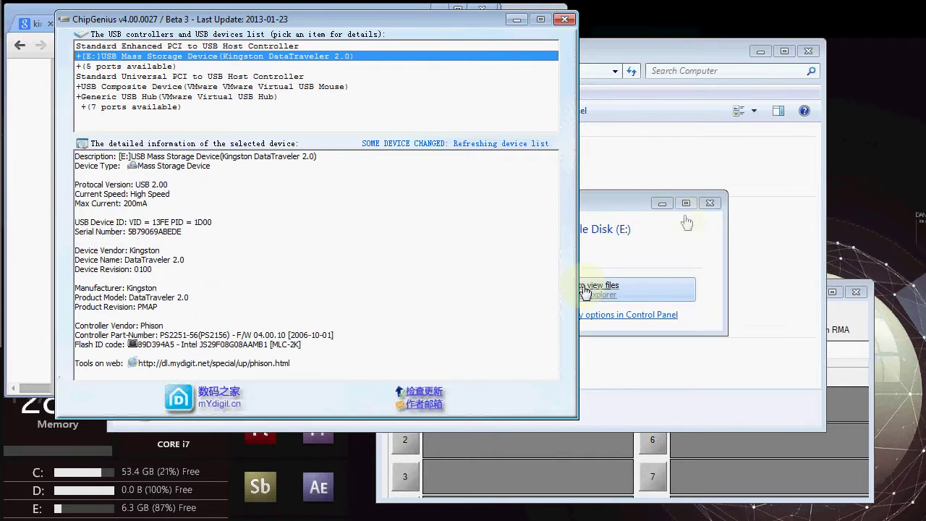
# - Close the drive E: AutoPlay prompt and highlight the Kingston DataTraveler 2.0 description, vendor and device name
pyautogui.click(709, 204)
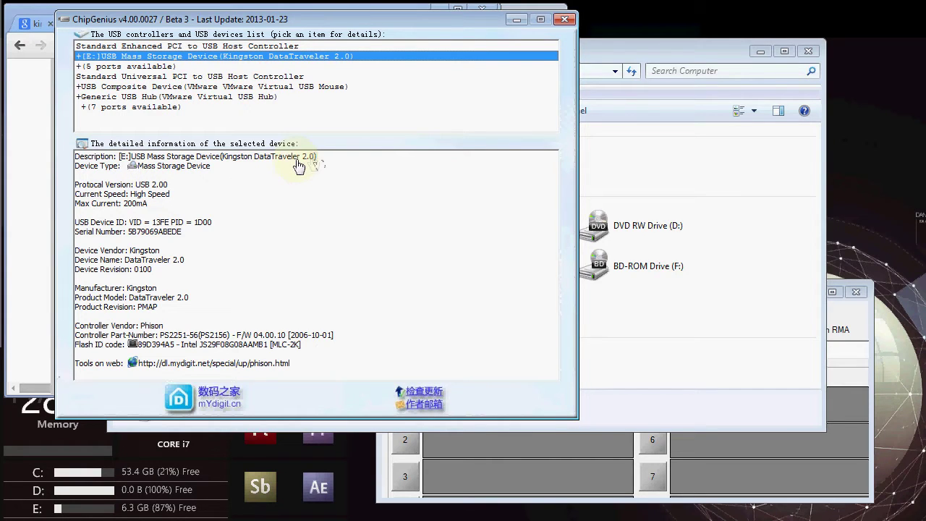
pyautogui.moveTo(319, 157); pyautogui.dragTo(96, 158)
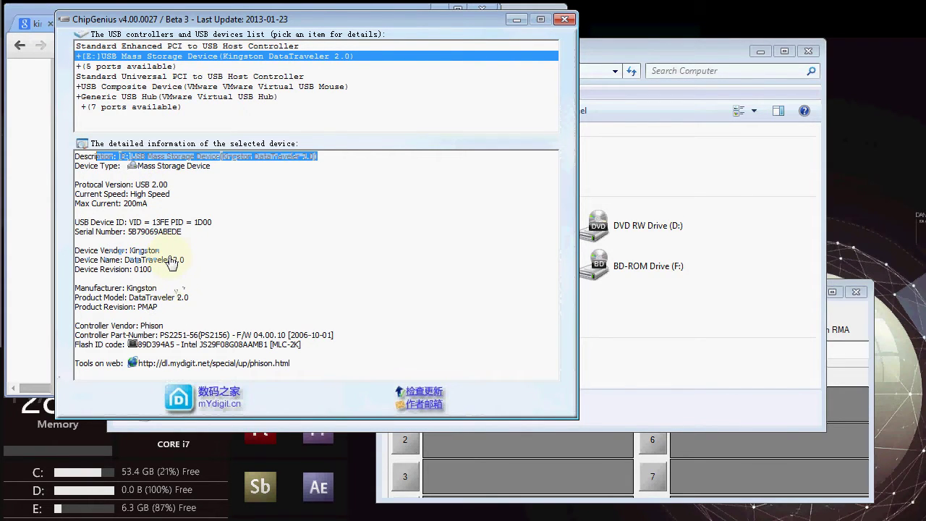
pyautogui.moveTo(171, 262); pyautogui.dragTo(110, 252)
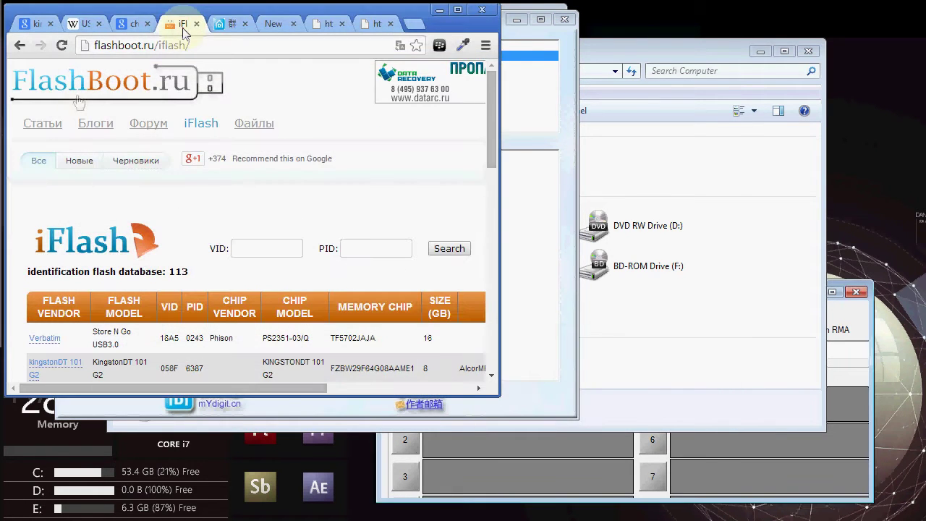
# - Browse the iFlash search and results, selecting the AlcorMP AU698x RT v1.0.0.14 L0117 tool, then return to ChipGenius
pyautogui.click(254, 251)
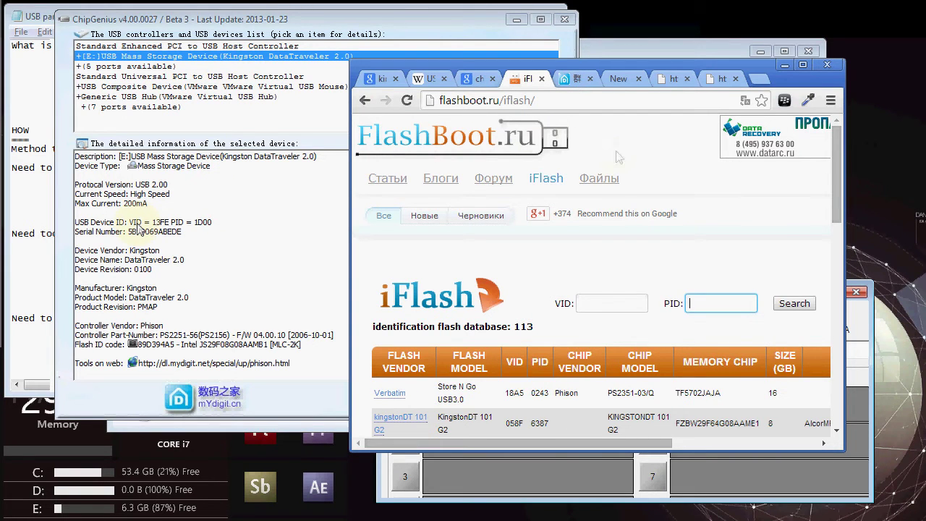
pyautogui.click(588, 303)
pyautogui.scroll(-3, 833, 238)
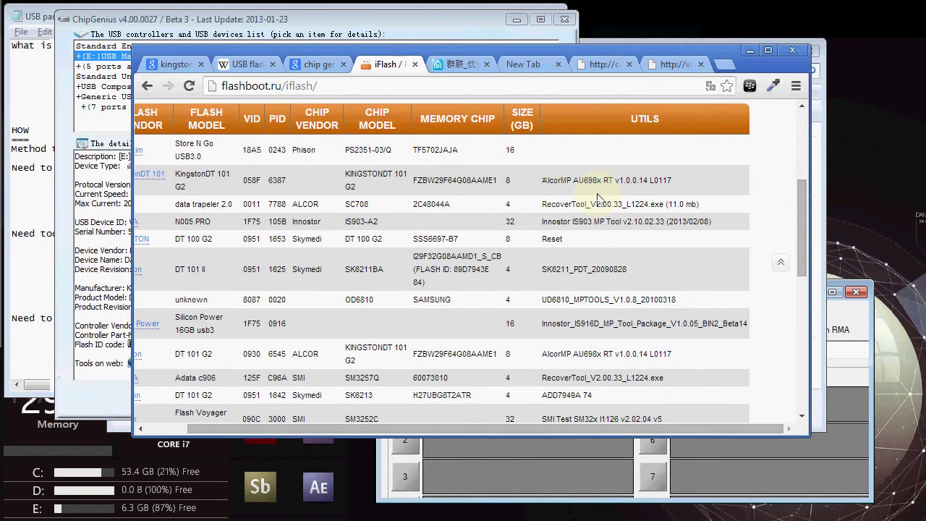
pyautogui.tripleClick(669, 181)
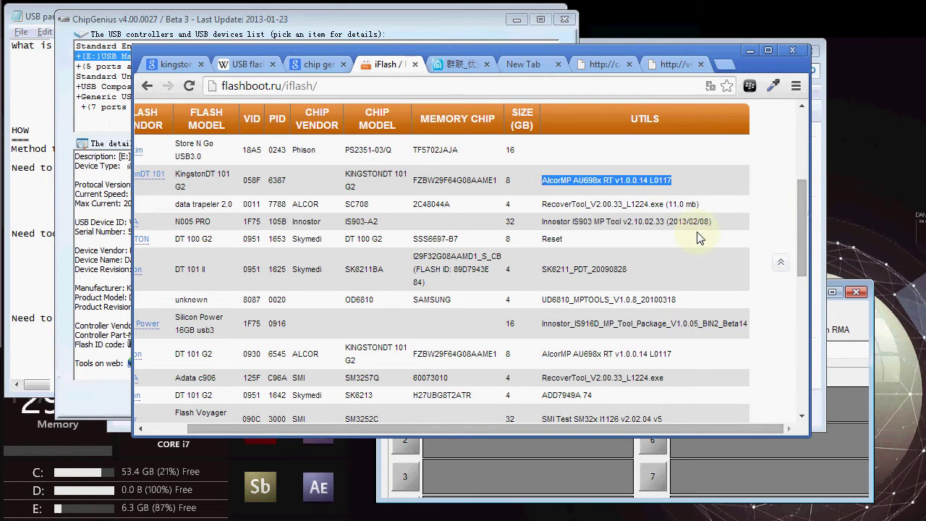
pyautogui.scroll(-2, 698, 239)
pyautogui.scroll(2, 698, 239)
pyautogui.scroll(-2, 568, 210)
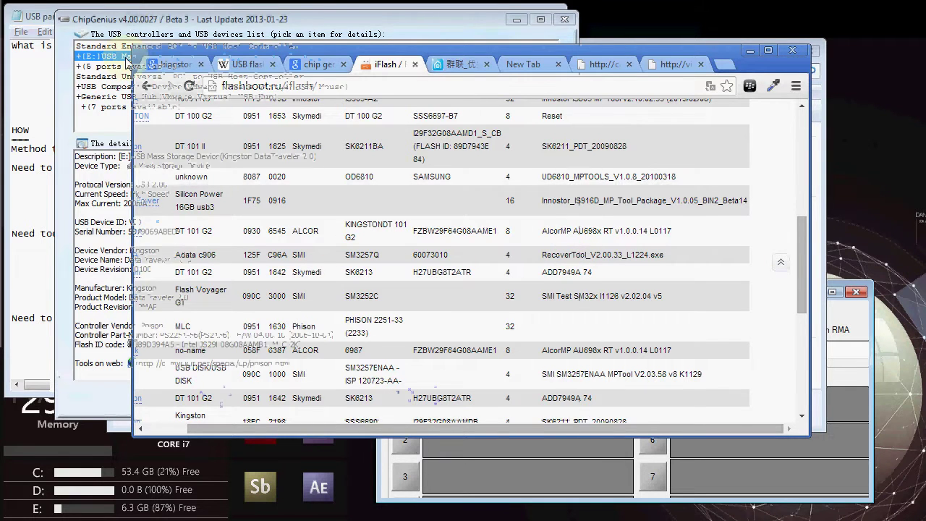
pyautogui.click(66, 83)
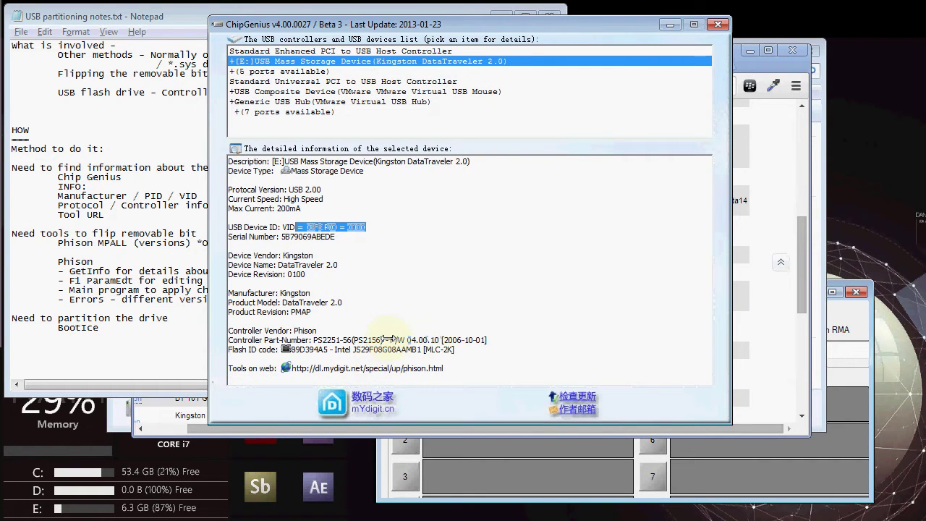
# - Highlight firmware date 2006-10-01, part number PS2251-56 and the Tools on web link address
pyautogui.moveTo(442, 341); pyautogui.dragTo(485, 341)
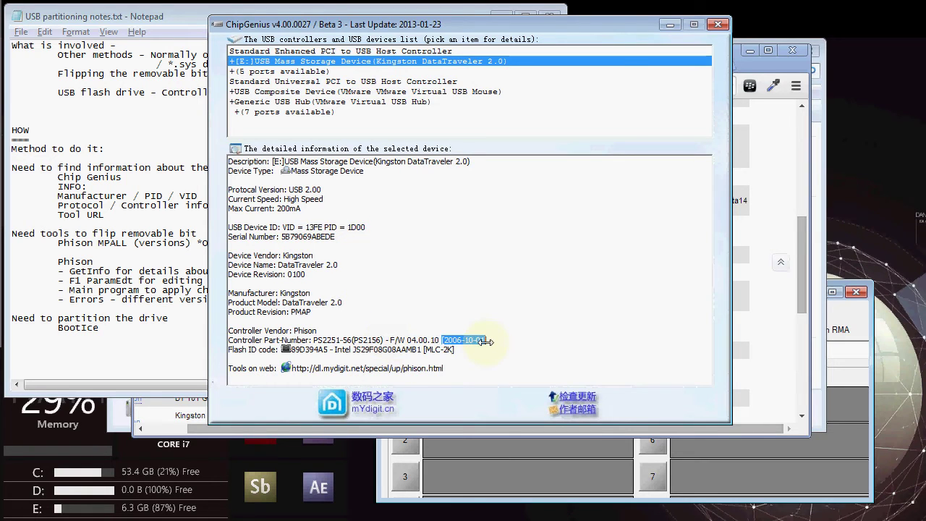
pyautogui.moveTo(353, 340); pyautogui.dragTo(304, 340)
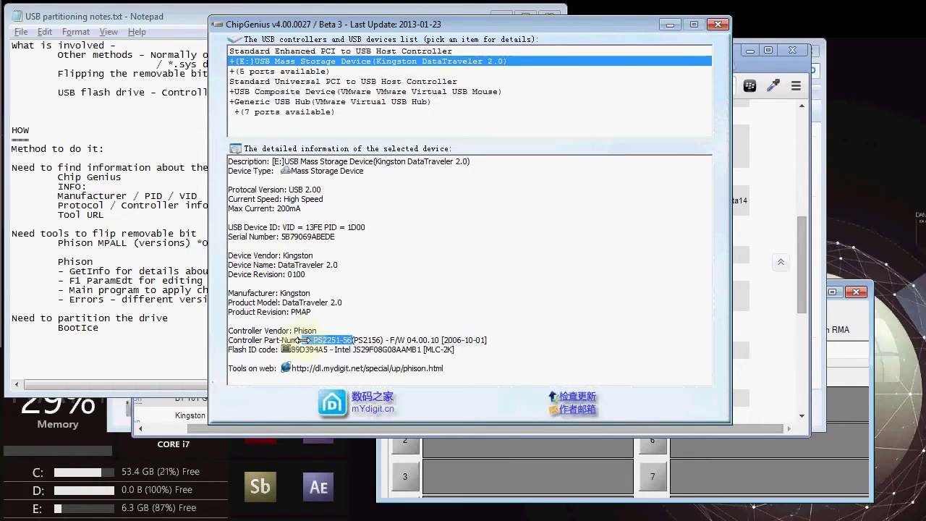
pyautogui.click(787, 179)
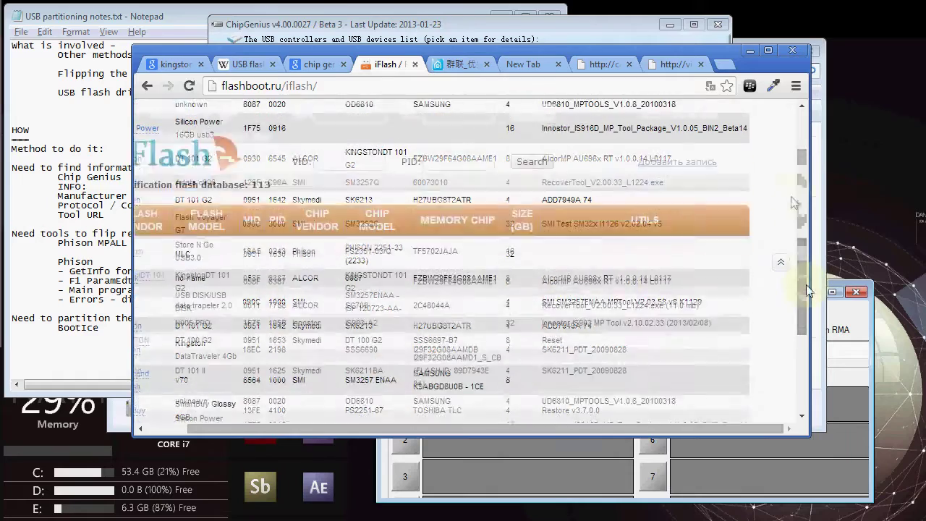
pyautogui.scroll(3, 806, 290)
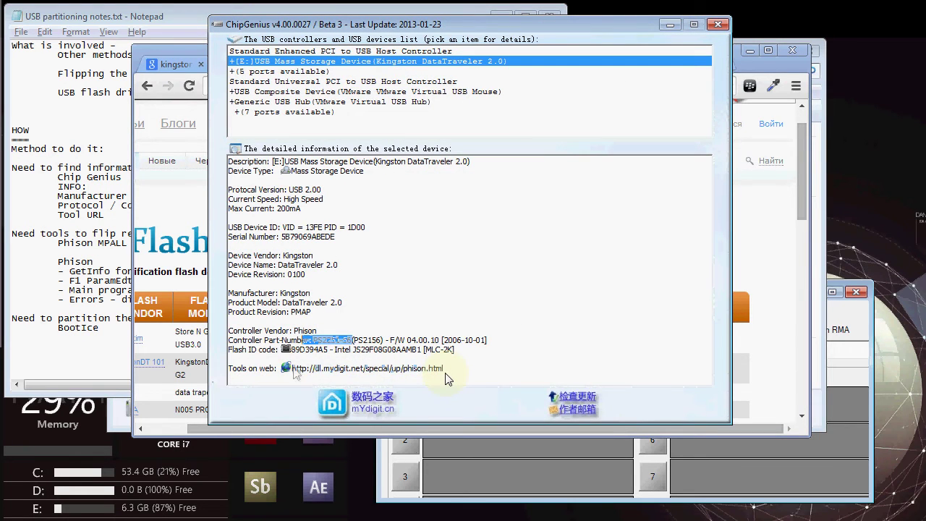
pyautogui.moveTo(446, 379); pyautogui.dragTo(293, 372)
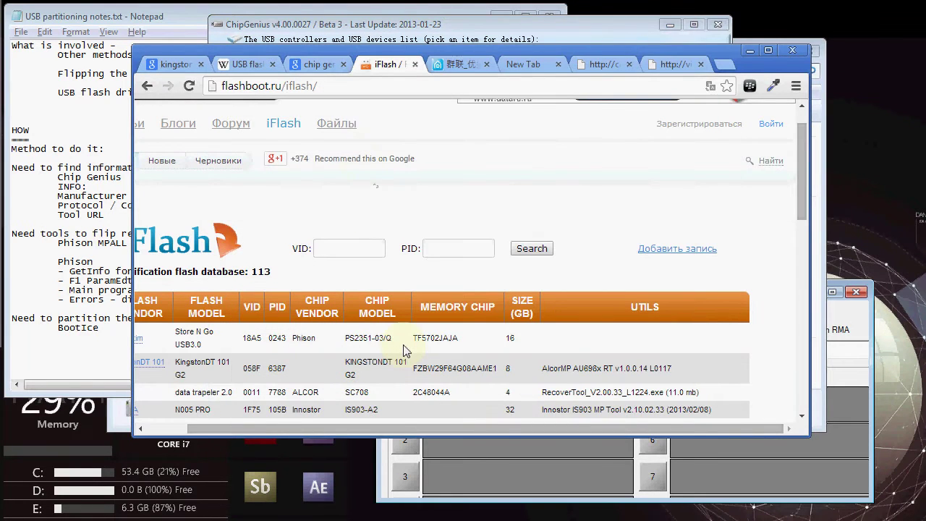
# - Open mydigit.net's Phison tools page and scroll down to the GetInfo and MPALL v3.33.0C downloads
pyautogui.click(455, 64)
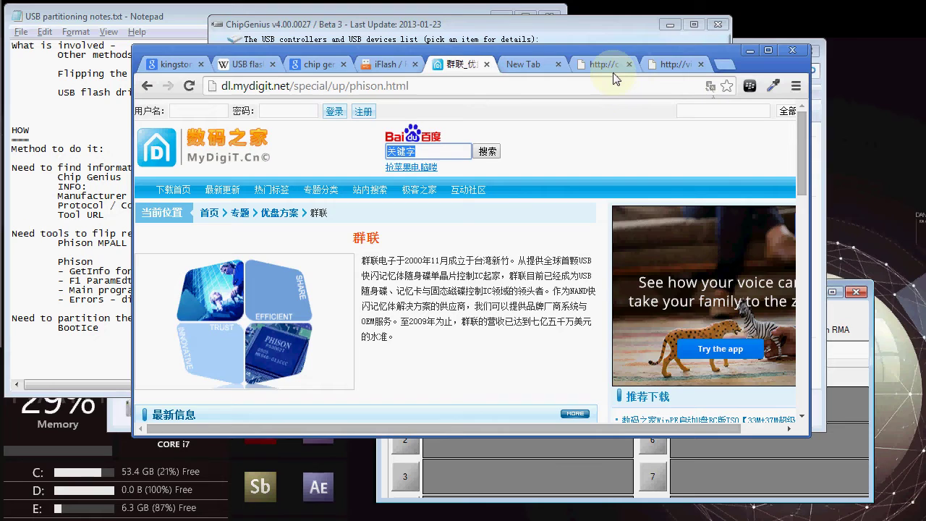
pyautogui.scroll(-3, 530, 160)
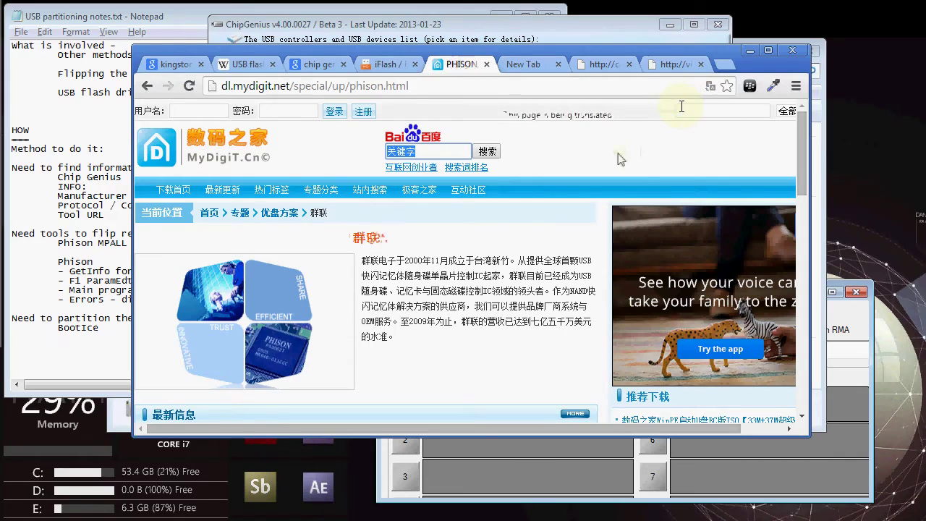
pyautogui.scroll(-5, 376, 306)
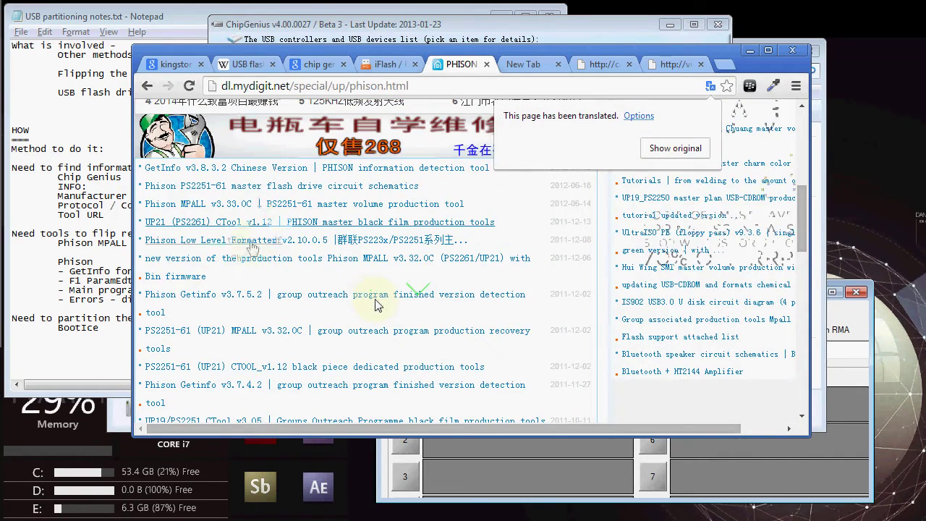
pyautogui.scroll(-4, 206, 295)
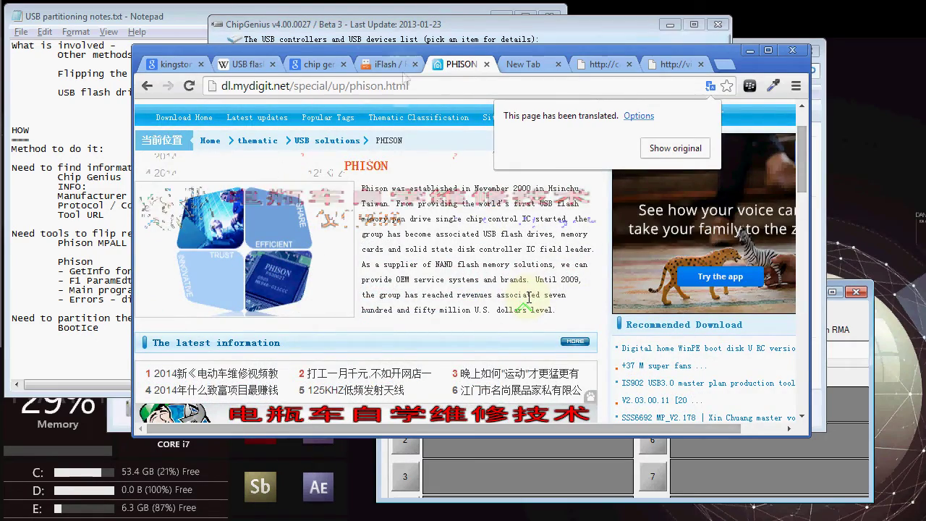
pyautogui.scroll(-3, 528, 300)
# - Back in ChipGenius, highlight the drive's firmware version date 2006-10-01
pyautogui.click(406, 22)
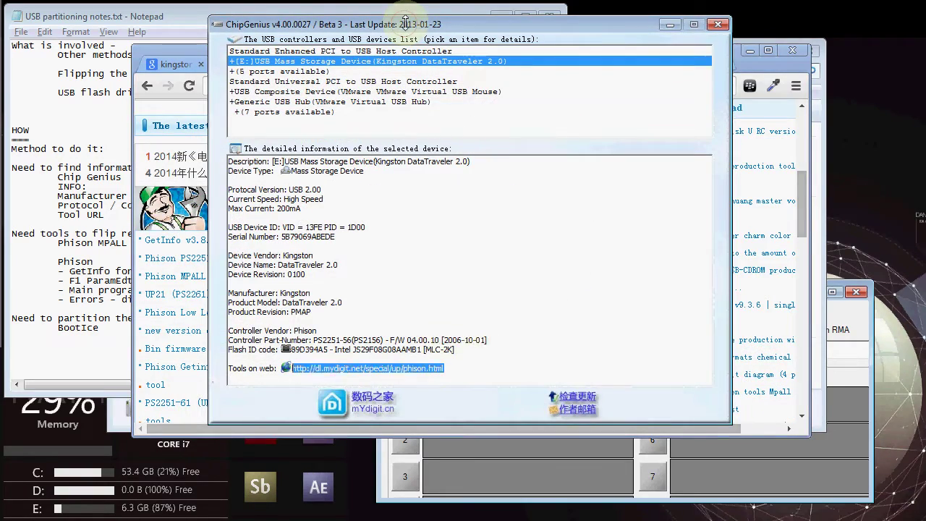
pyautogui.moveTo(489, 340); pyautogui.dragTo(442, 341)
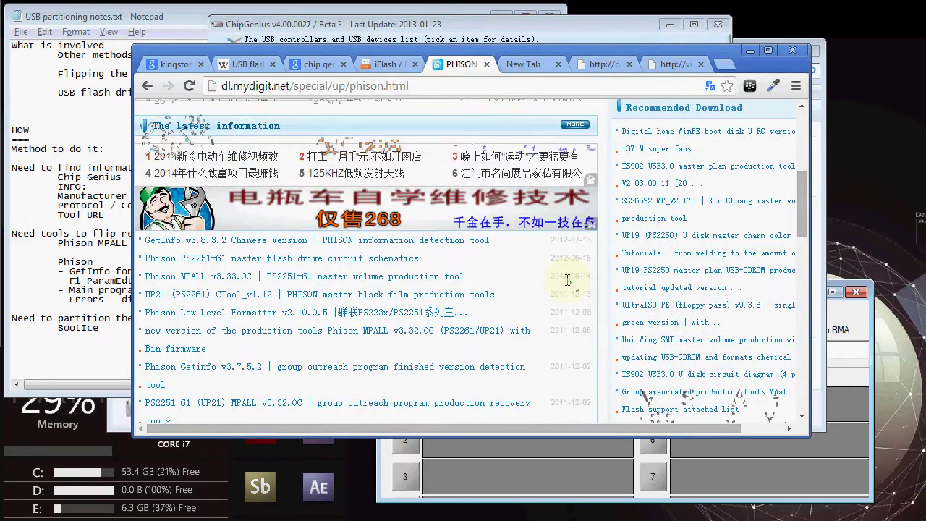
pyautogui.scroll(-1, 568, 281)
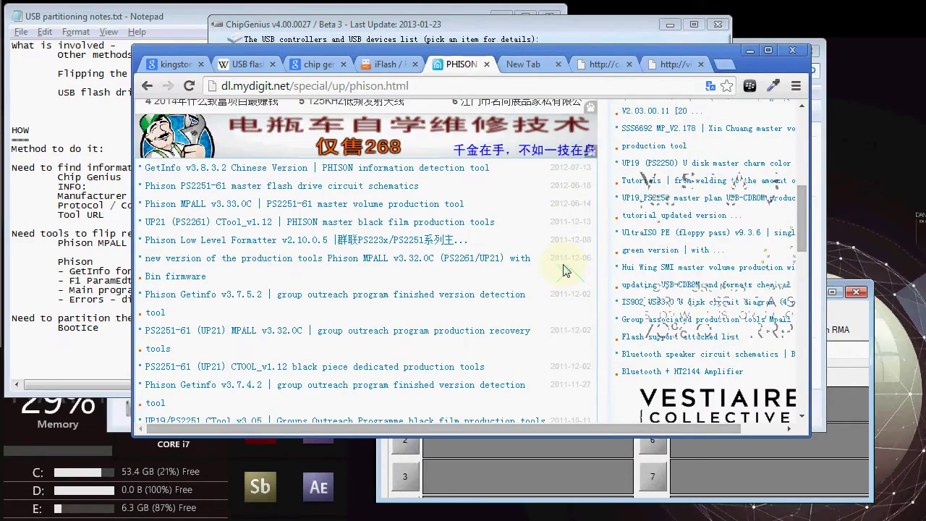
pyautogui.scroll(1, 342, 332)
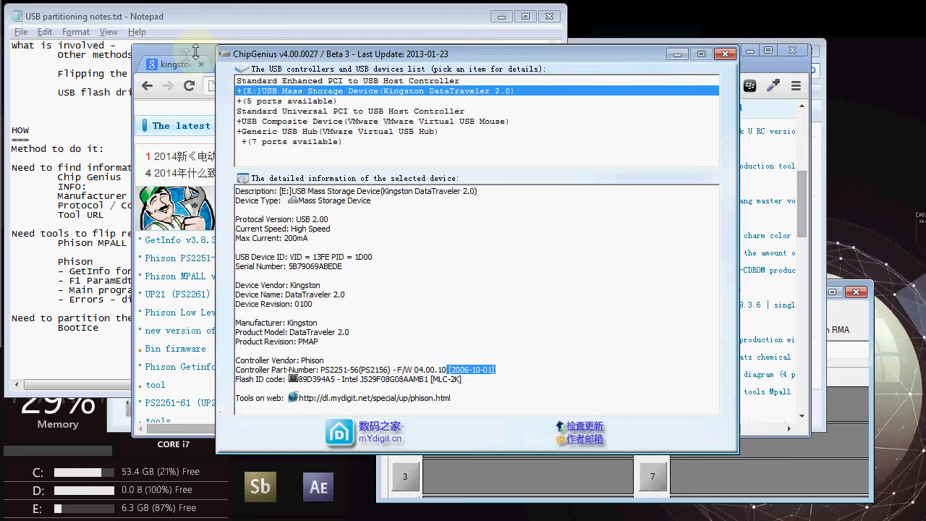
pyautogui.click(95, 116)
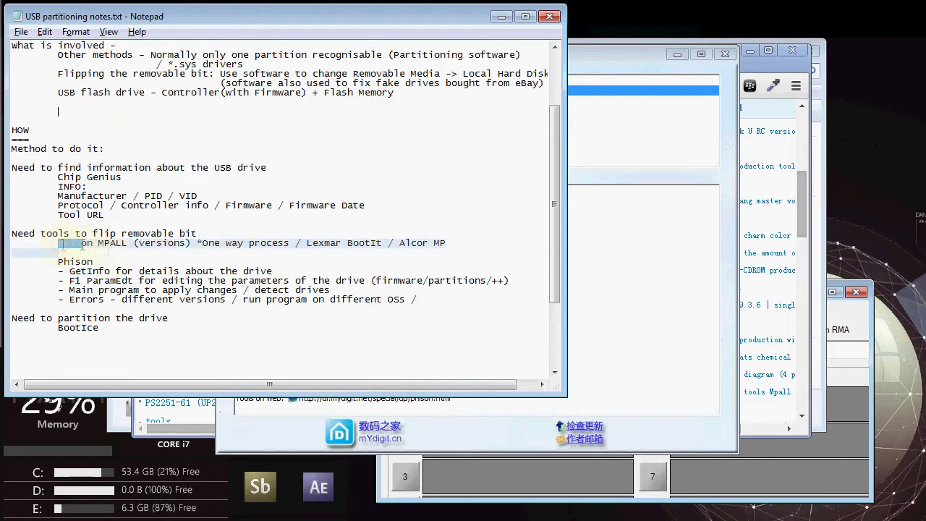
pyautogui.moveTo(308, 244); pyautogui.dragTo(384, 245)
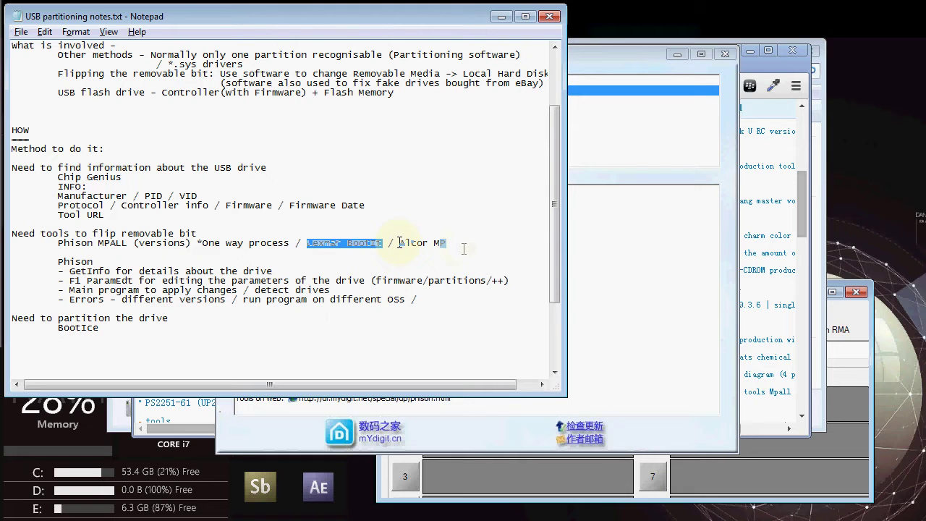
pyautogui.moveTo(400, 242); pyautogui.dragTo(447, 244)
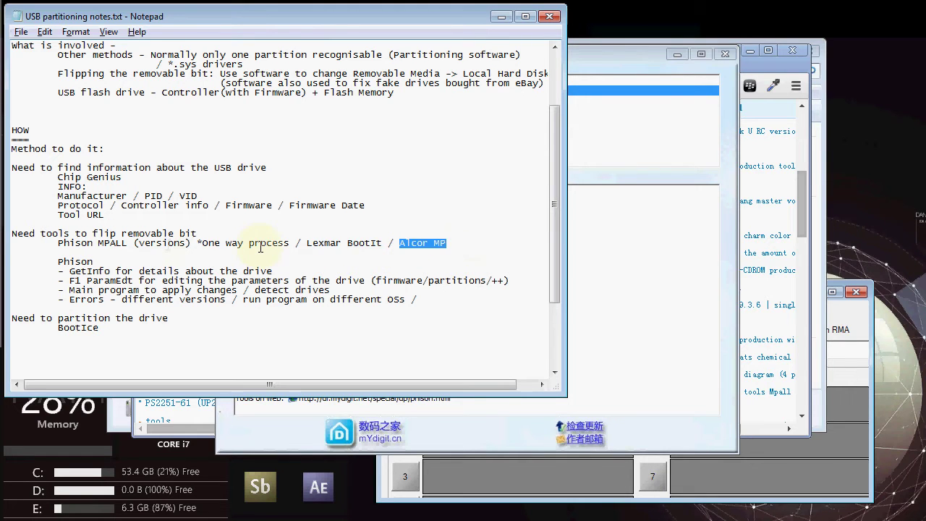
pyautogui.click(102, 246)
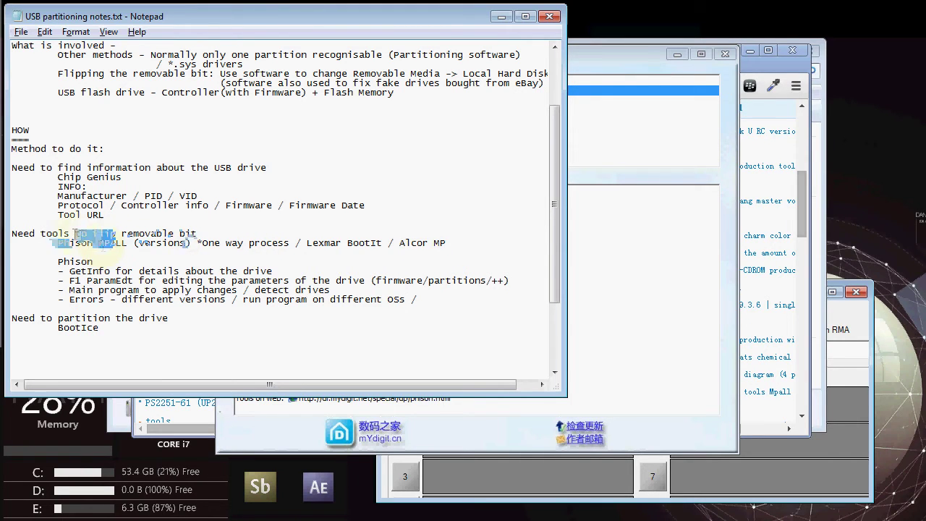
pyautogui.moveTo(192, 243); pyautogui.dragTo(57, 246)
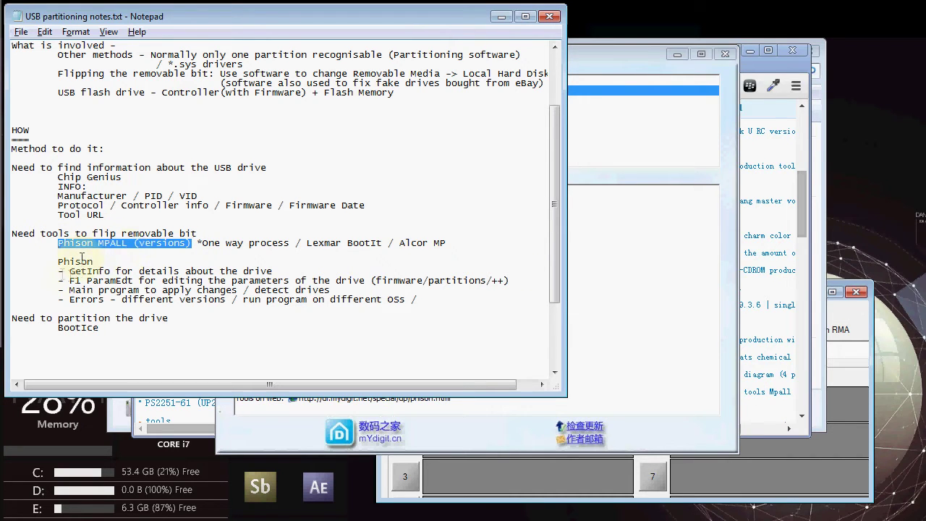
pyautogui.doubleClick(93, 262)
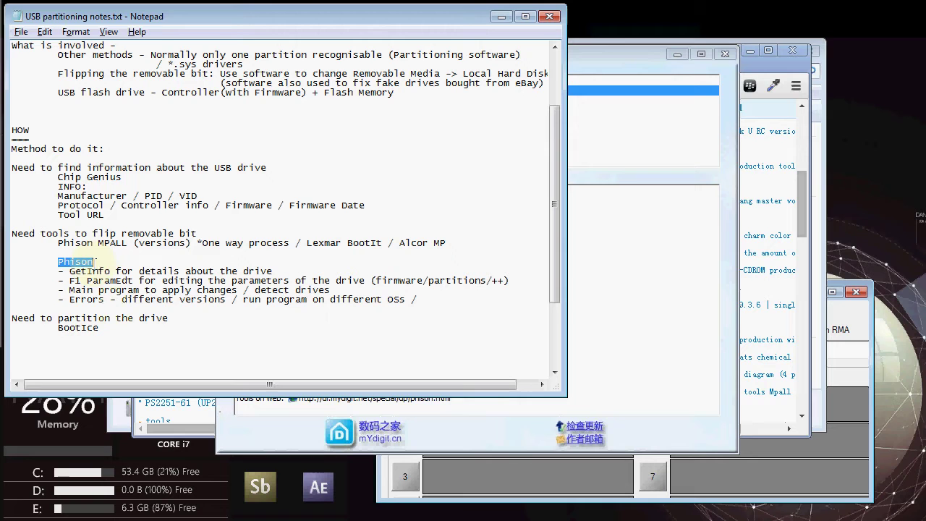
pyautogui.click(68, 271)
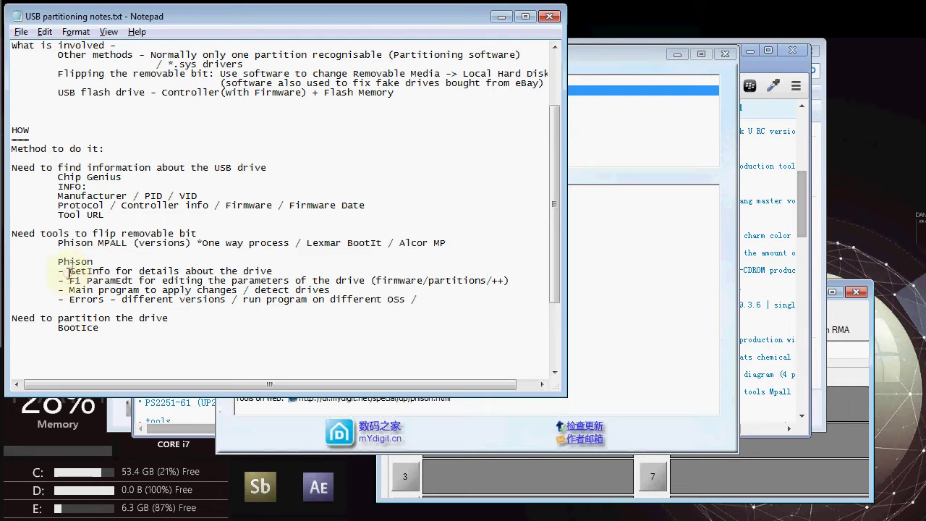
pyautogui.moveTo(68, 273); pyautogui.dragTo(246, 301)
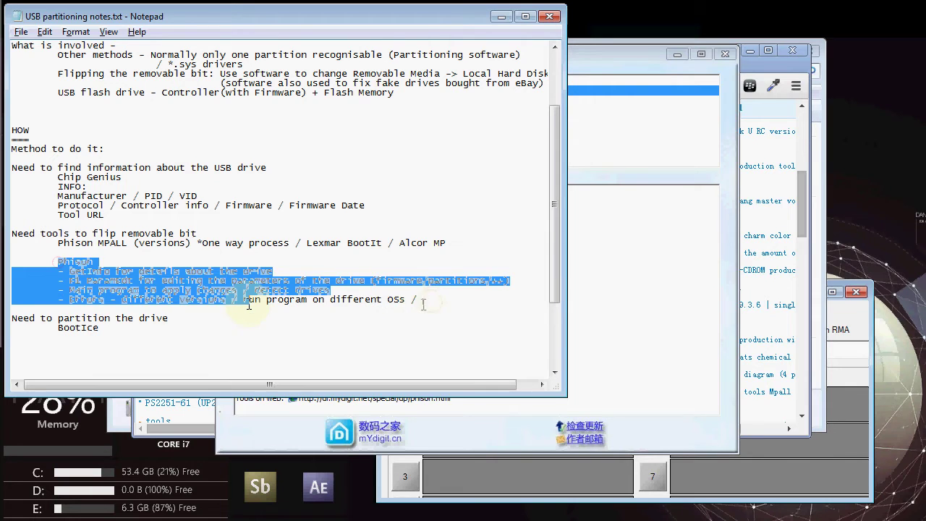
pyautogui.click(421, 305)
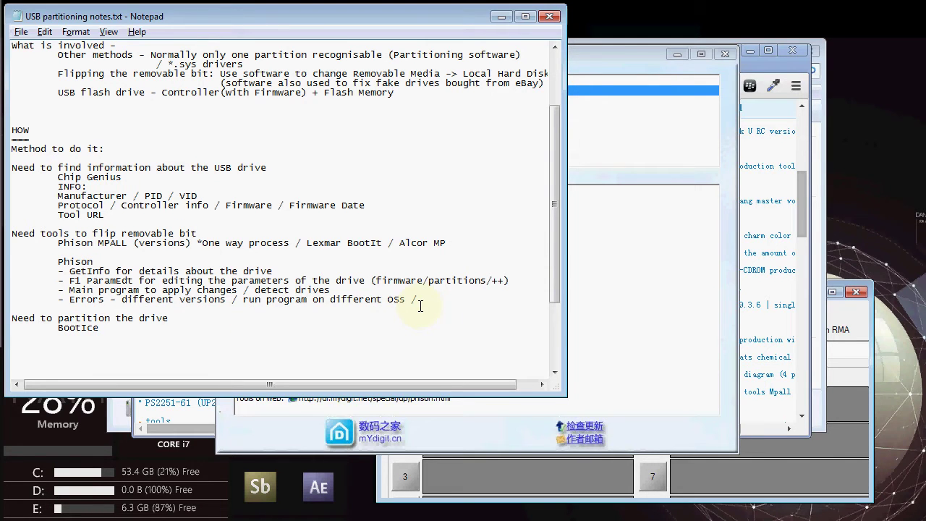
pyautogui.hotkey('alt', 'Tab')
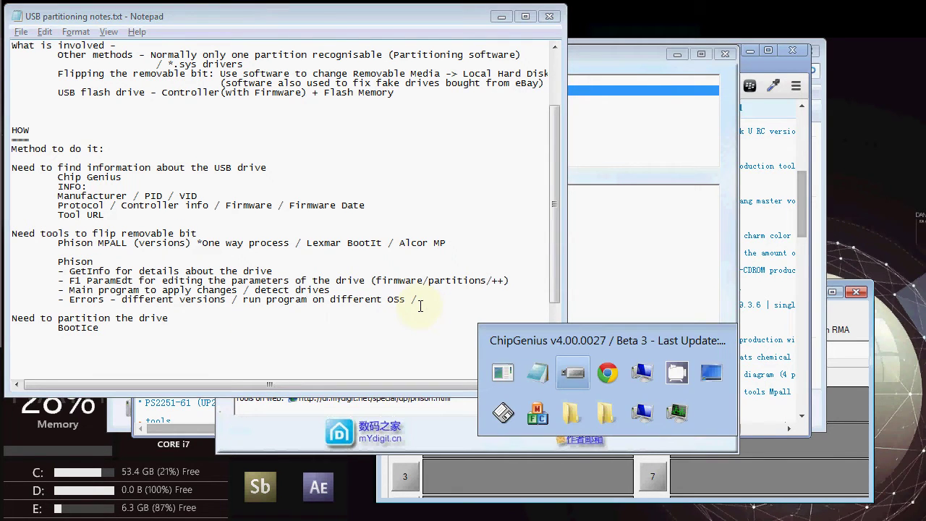
# - Switch to Explorer and open the Phison MPALL v3.63.0C-DL17 folder
pyautogui.press('Tab')
pyautogui.press('Tab')
pyautogui.press('Tab')
pyautogui.press('Tab')
pyautogui.press('Tab')
pyautogui.press('Tab')
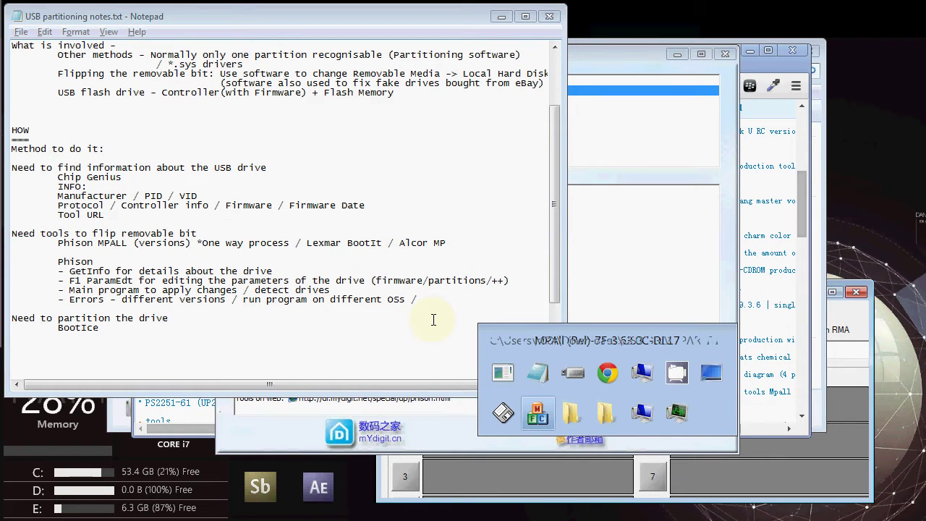
pyautogui.press('Tab')
pyautogui.press('Tab')
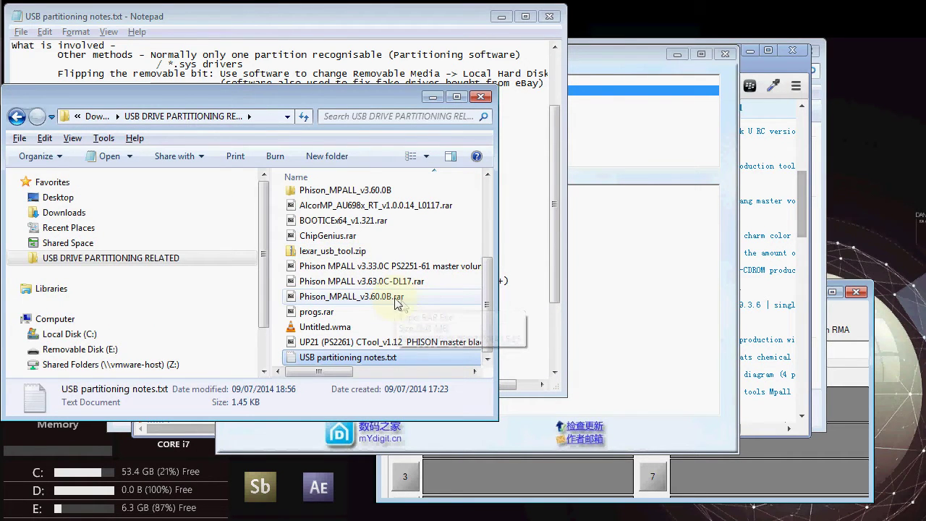
pyautogui.hotkey('alt', 'Tab')
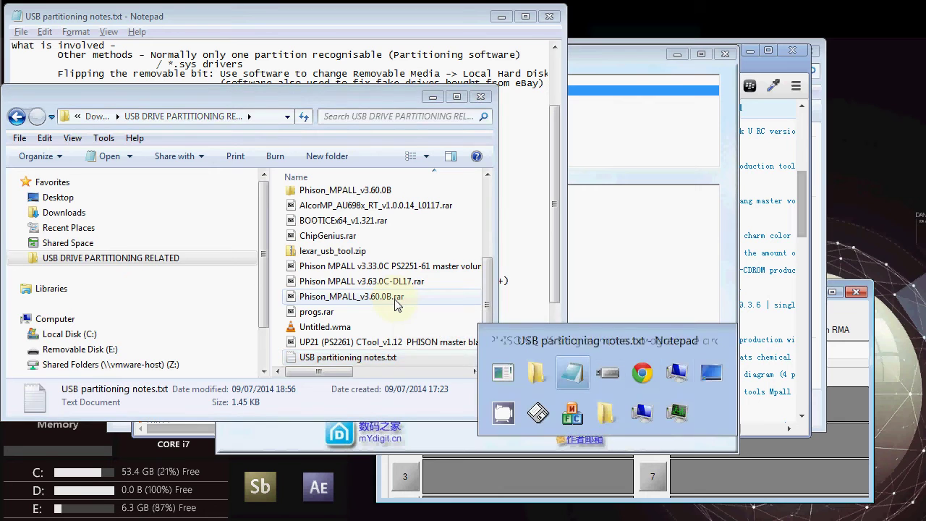
pyautogui.press('Tab')
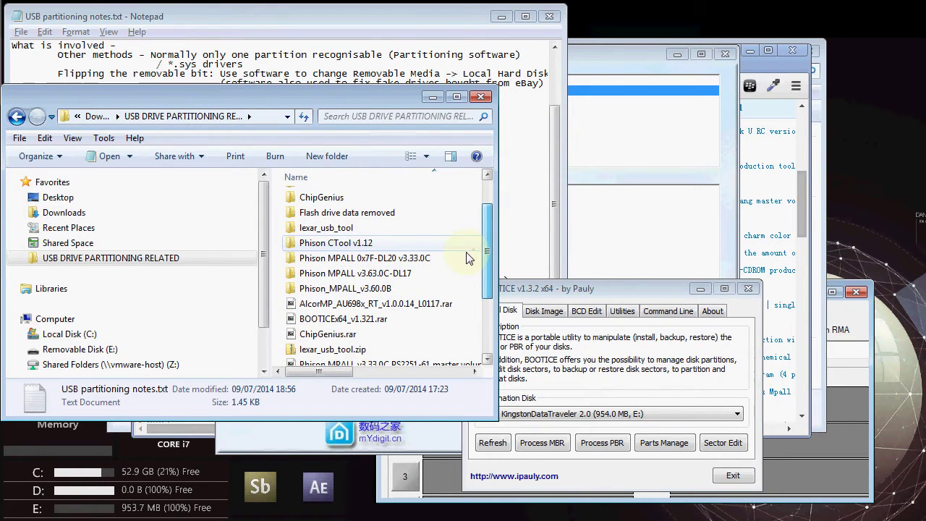
pyautogui.doubleClick(354, 273)
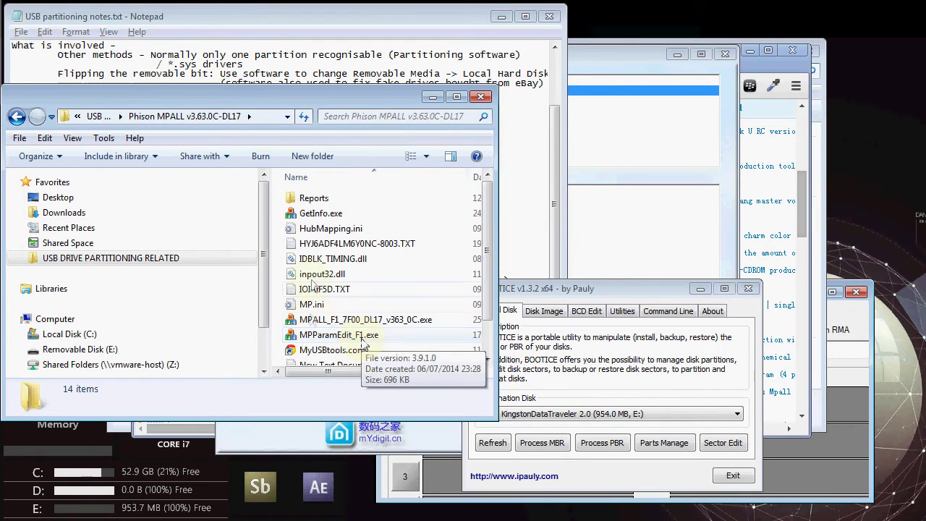
# - Look over GetInfo.exe and MPParamEdit_F1.exe, then launch MPALL_F1_7F00_DL17_v363_0C.exe
pyautogui.click(324, 214)
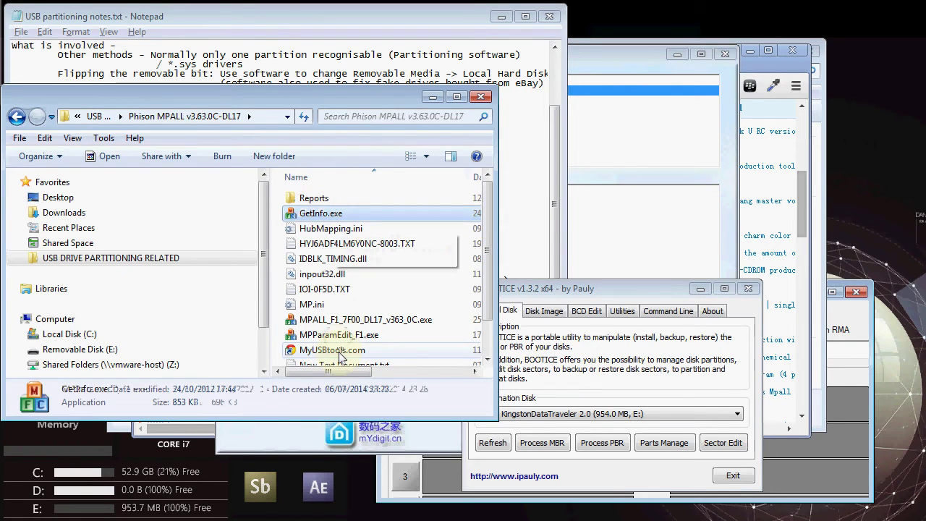
pyautogui.click(366, 338)
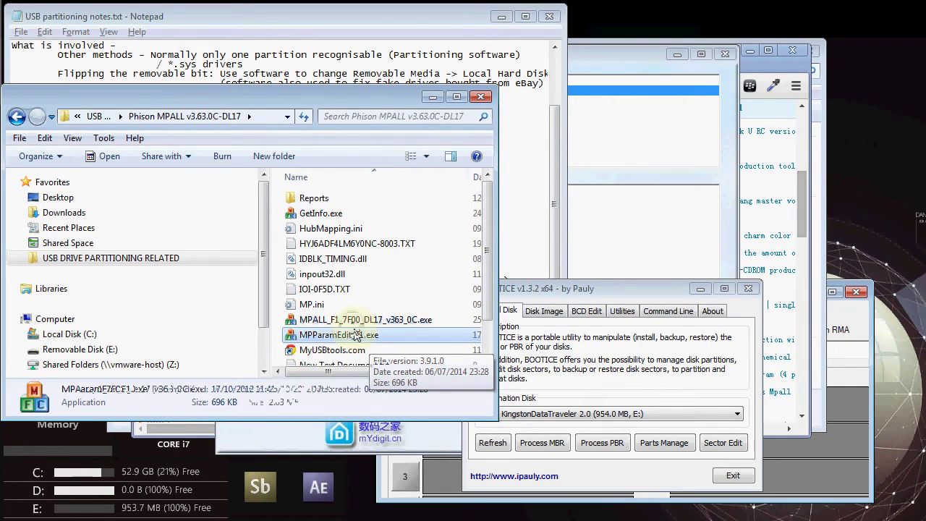
pyautogui.click(353, 323)
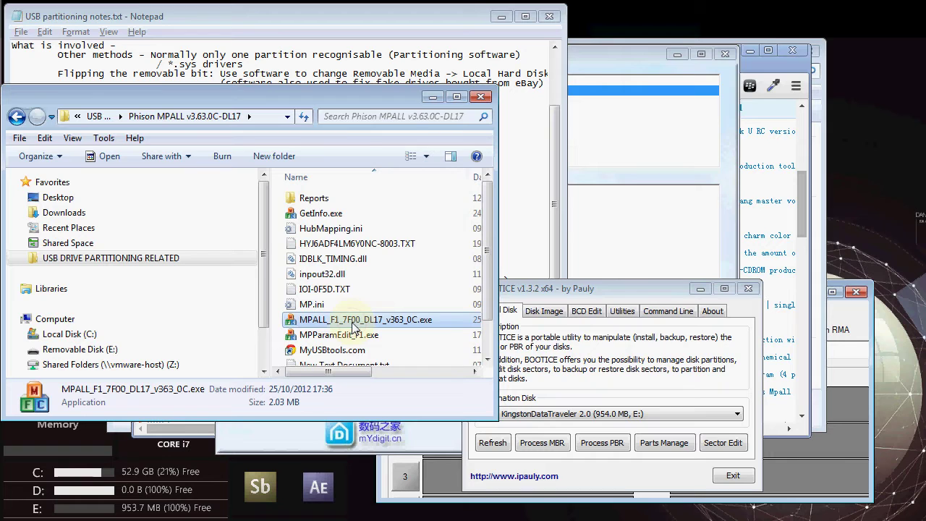
pyautogui.doubleClick(353, 327)
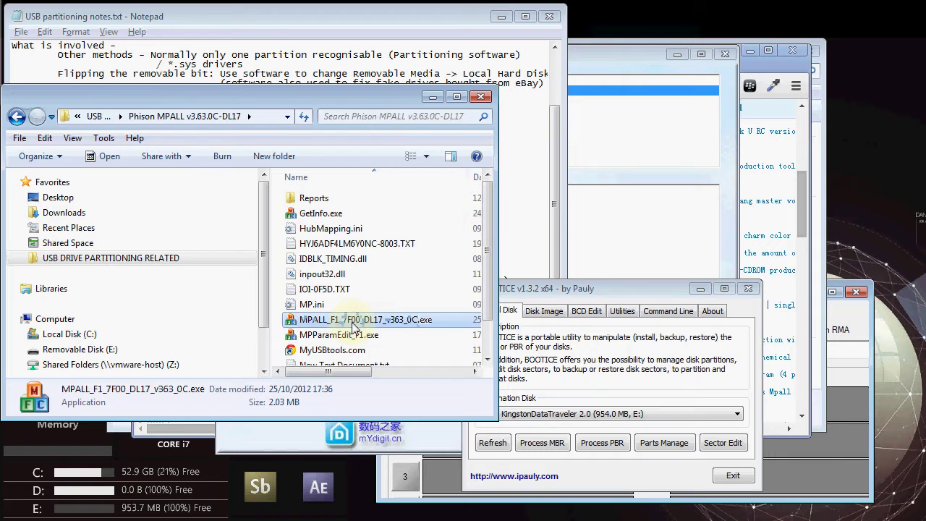
pyautogui.click(298, 333)
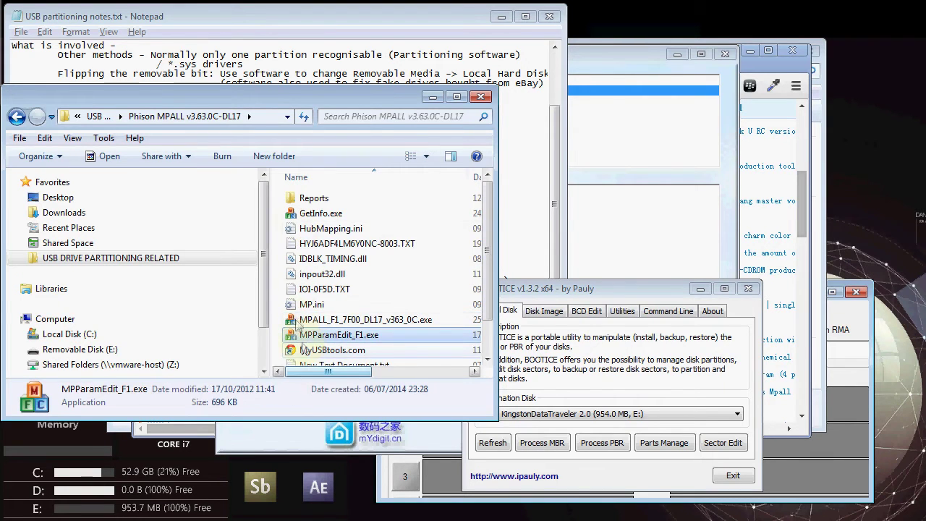
pyautogui.click(300, 323)
pyautogui.click(301, 335)
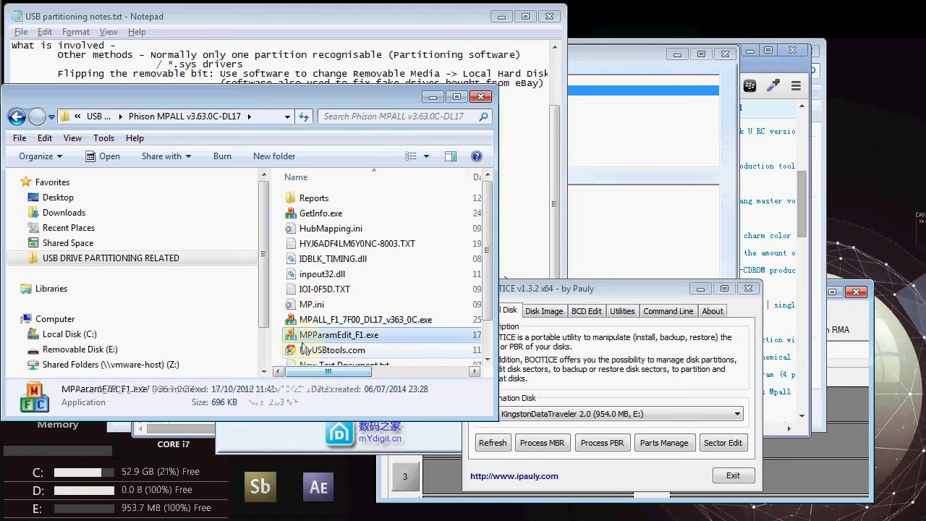
pyautogui.click(296, 321)
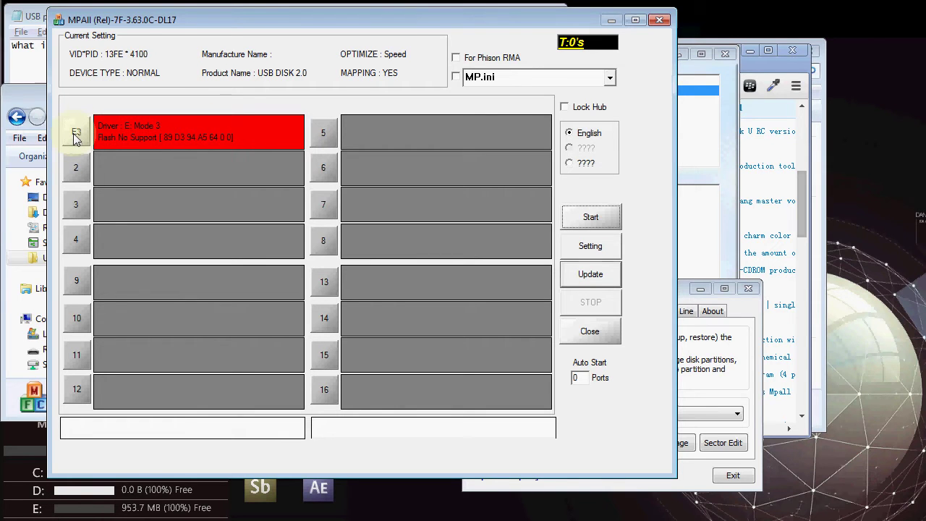
# - Open the detailed drive information for port E3, showing the Kingston DataTraveler 2.0
pyautogui.click(77, 135)
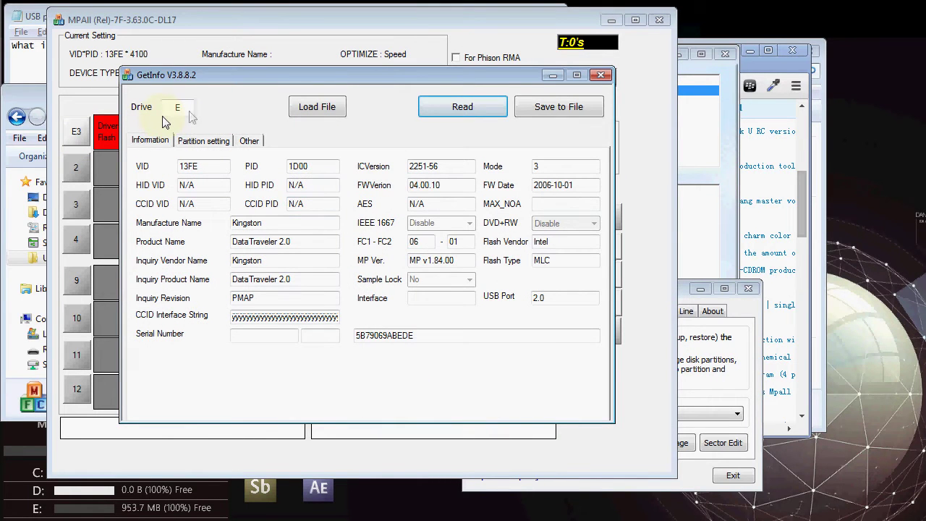
pyautogui.doubleClick(166, 111)
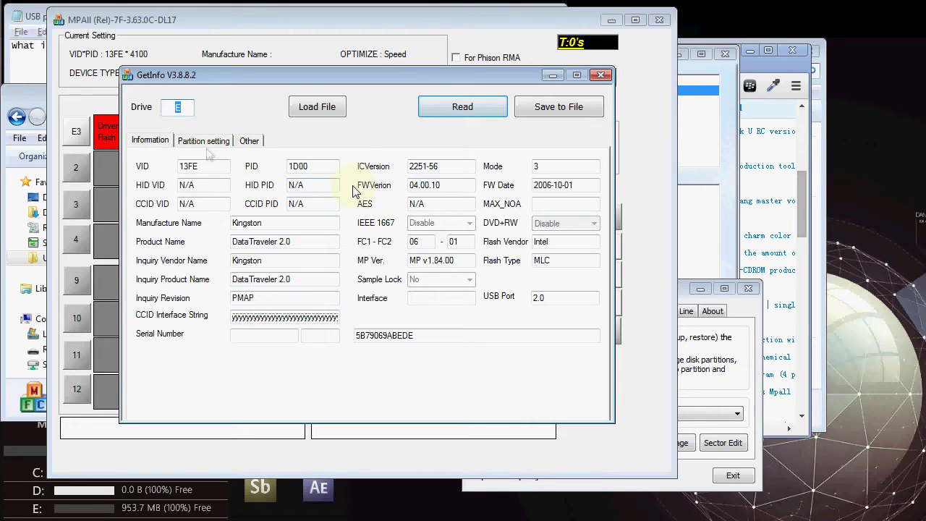
pyautogui.moveTo(430, 168); pyautogui.dragTo(385, 176)
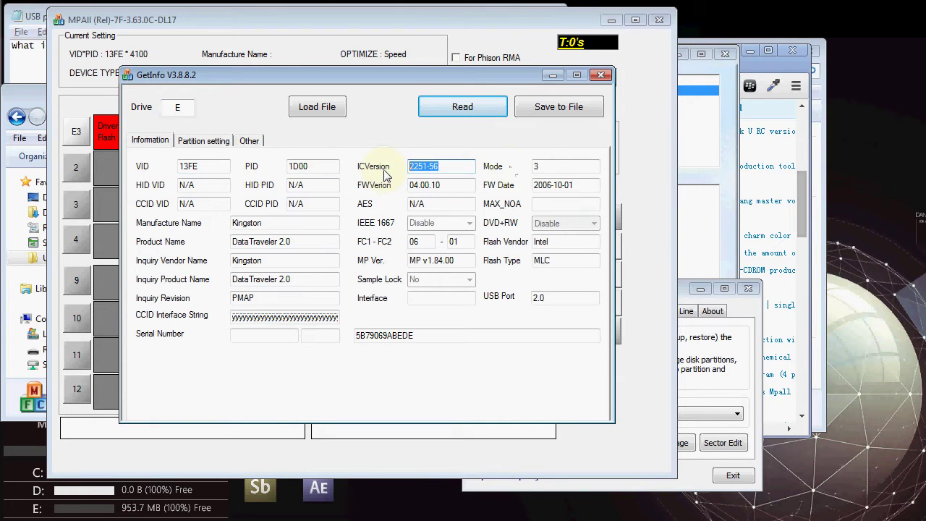
pyautogui.click(206, 141)
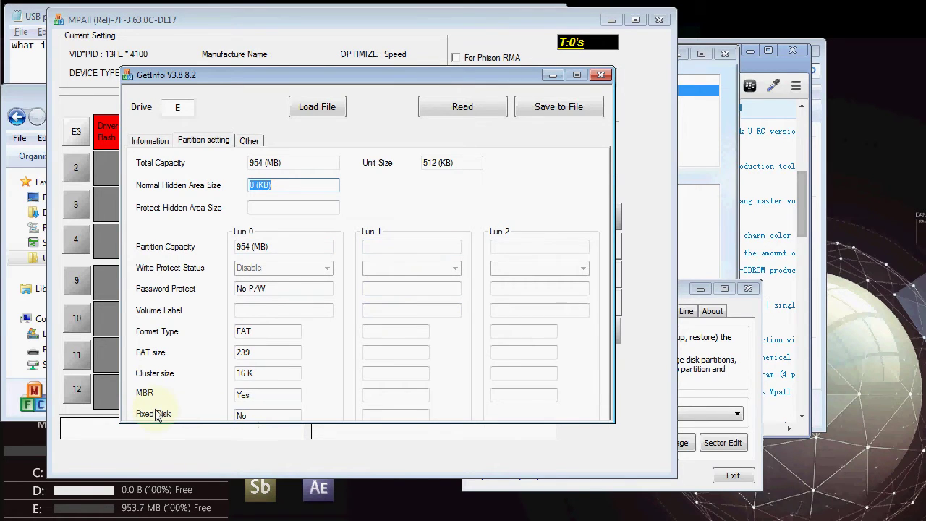
pyautogui.doubleClick(237, 416)
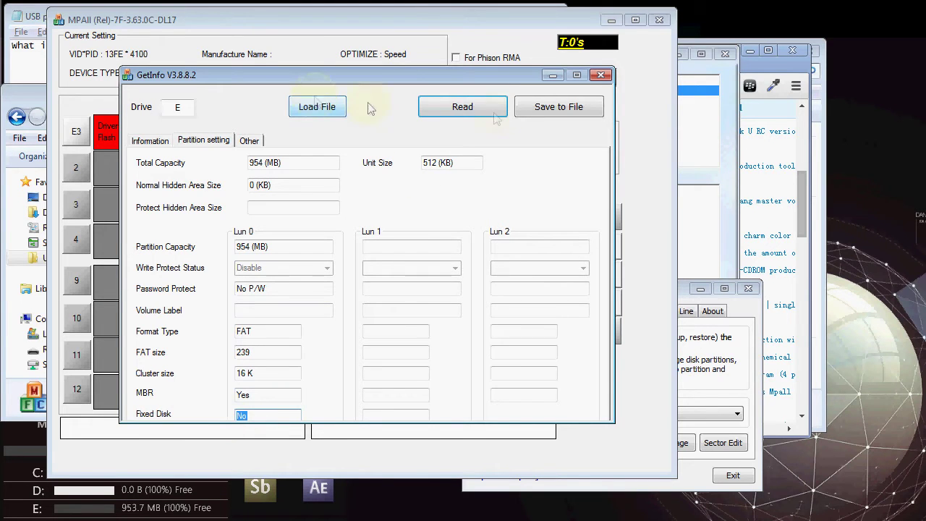
pyautogui.moveTo(484, 79); pyautogui.dragTo(558, 74)
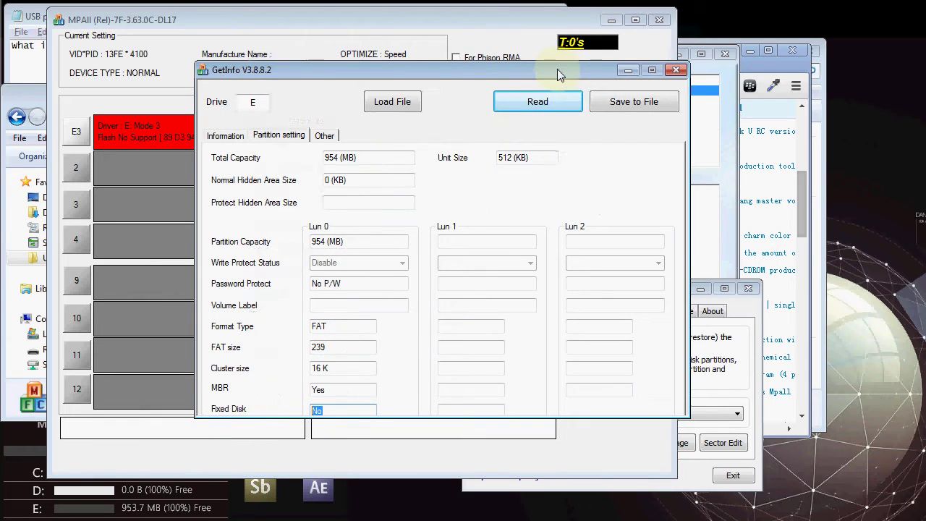
pyautogui.moveTo(557, 69); pyautogui.dragTo(591, 55)
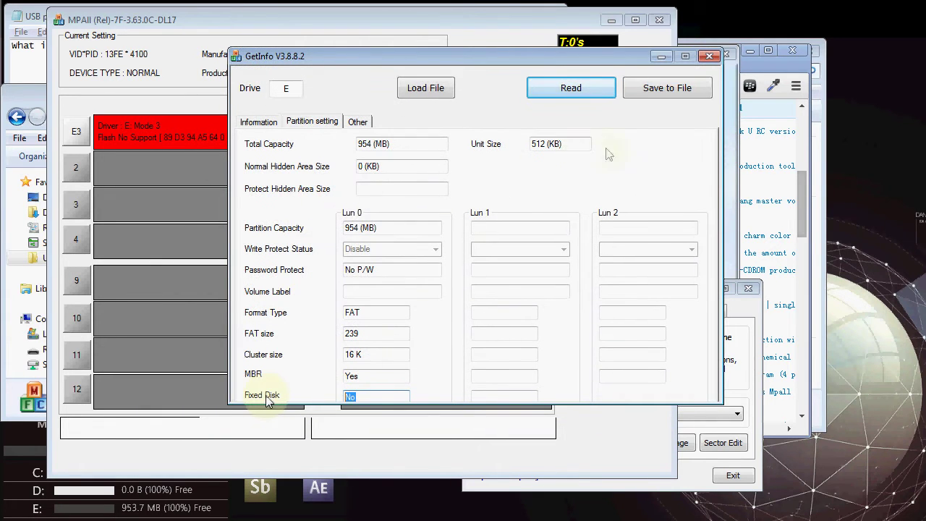
pyautogui.click(710, 56)
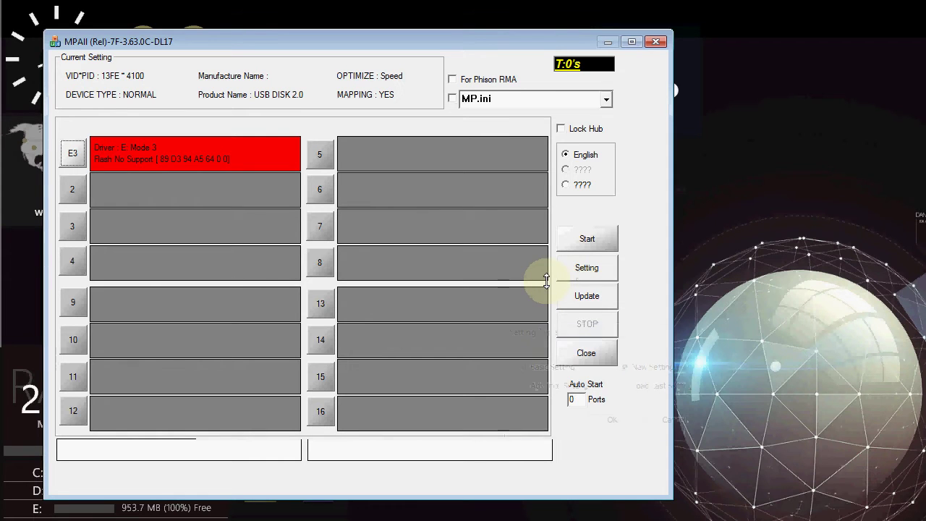
pyautogui.click(583, 270)
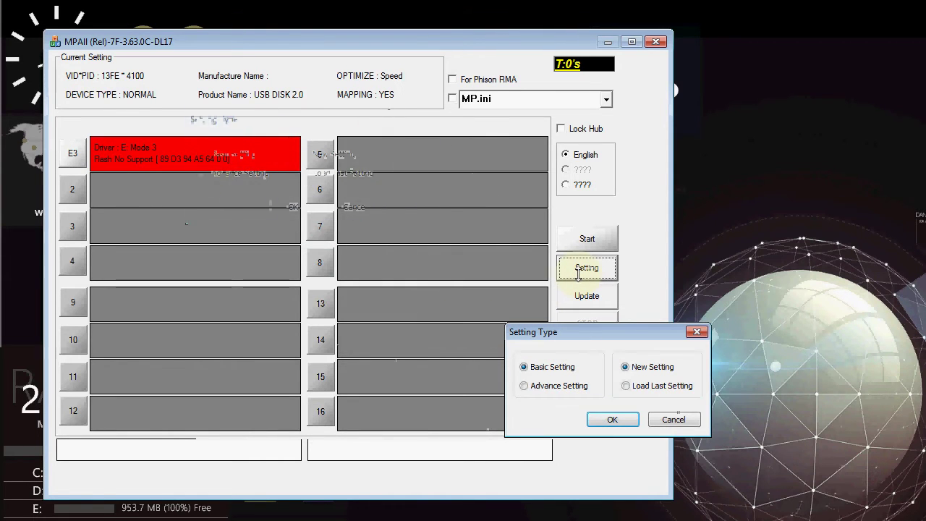
# - Choose the advanced setting mode, set Solution to USB 2.0, then switch to ChipGenius
pyautogui.click(214, 174)
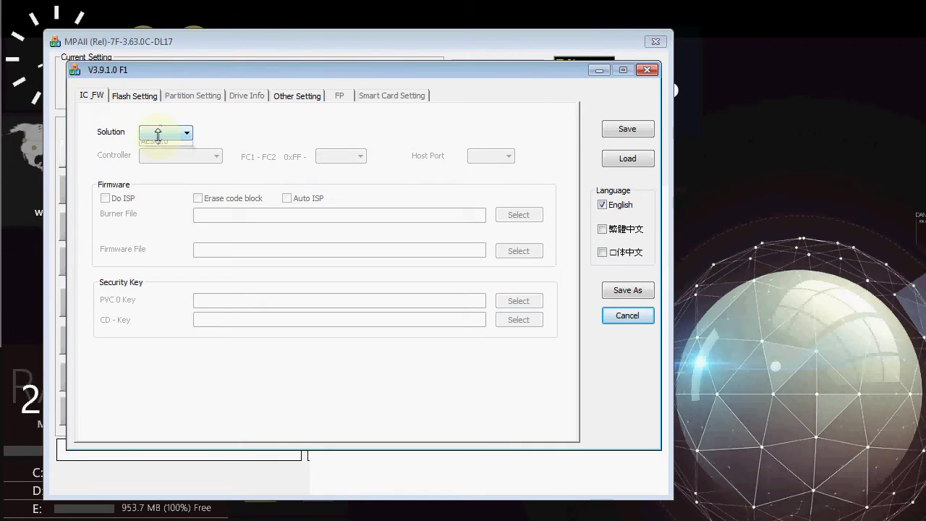
pyautogui.click(158, 136)
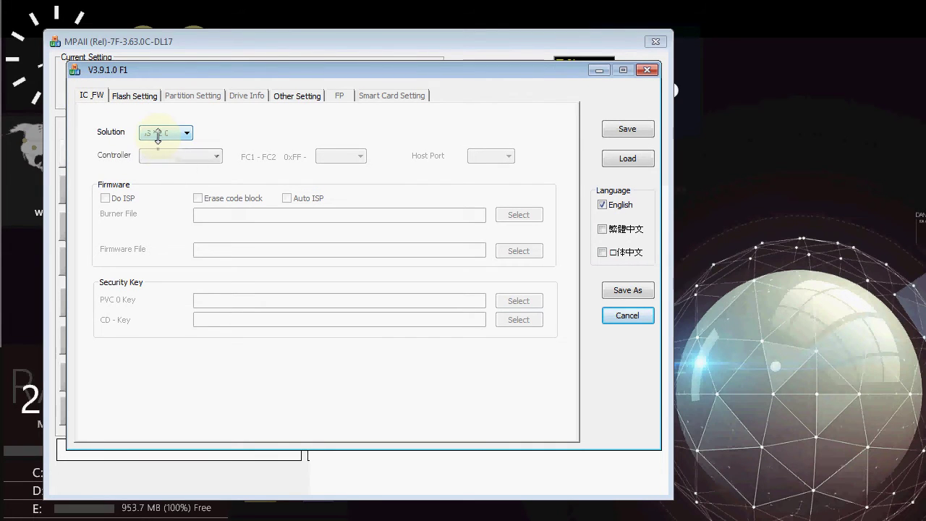
pyautogui.click(158, 147)
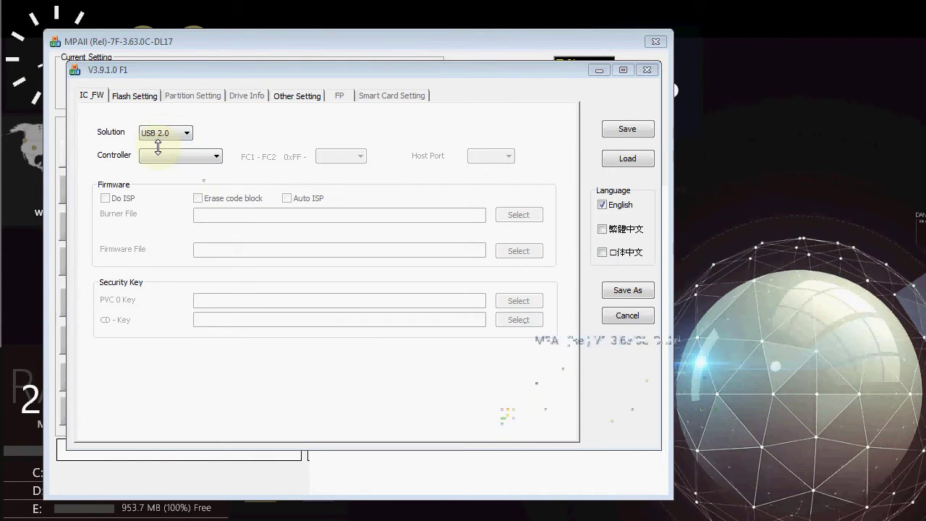
pyautogui.hotkey('alt', 'Tab')
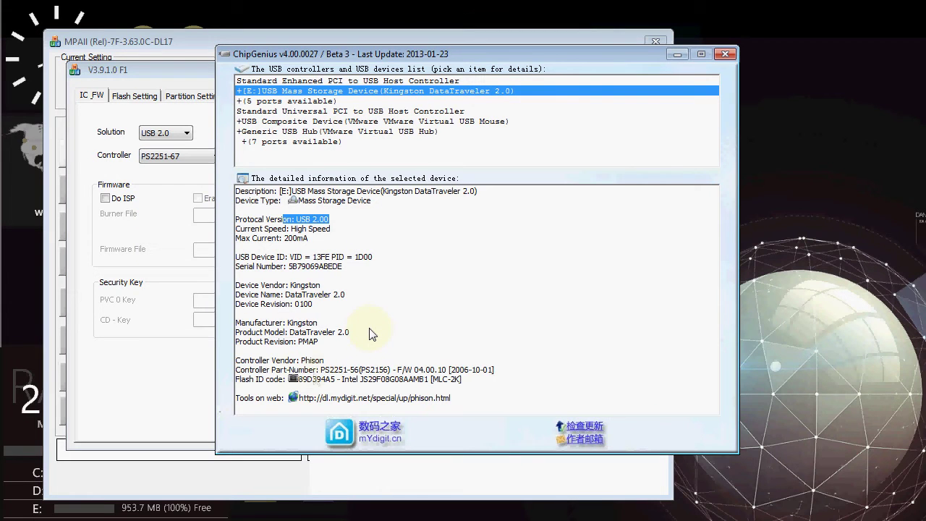
# - Note the controller part number, set Controller PS2251-67 with FC1-FC2 01, and turn off low-level preformat
pyautogui.moveTo(321, 370); pyautogui.dragTo(359, 373)
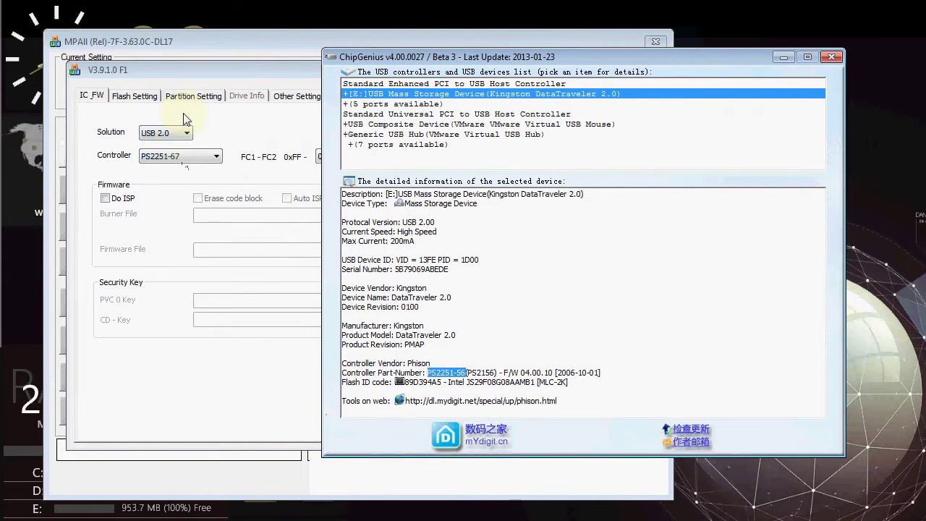
pyautogui.click(185, 156)
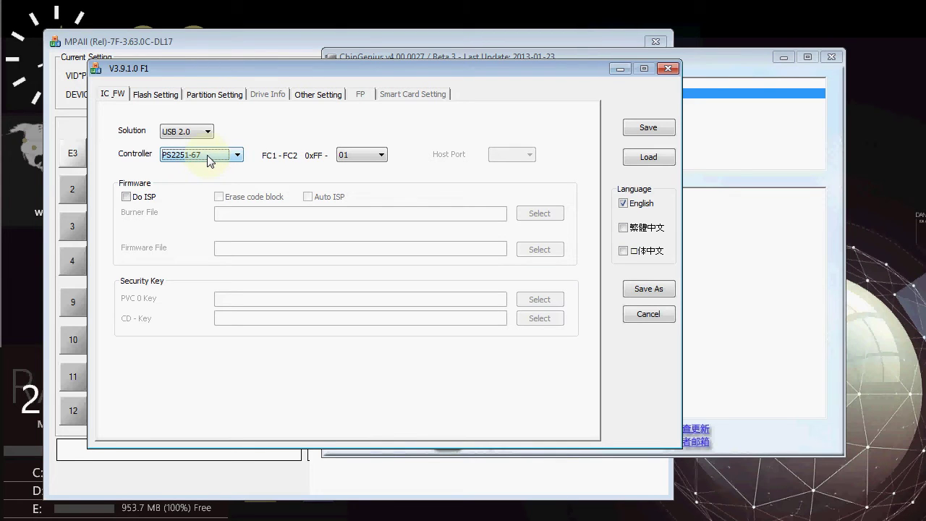
pyautogui.click(357, 156)
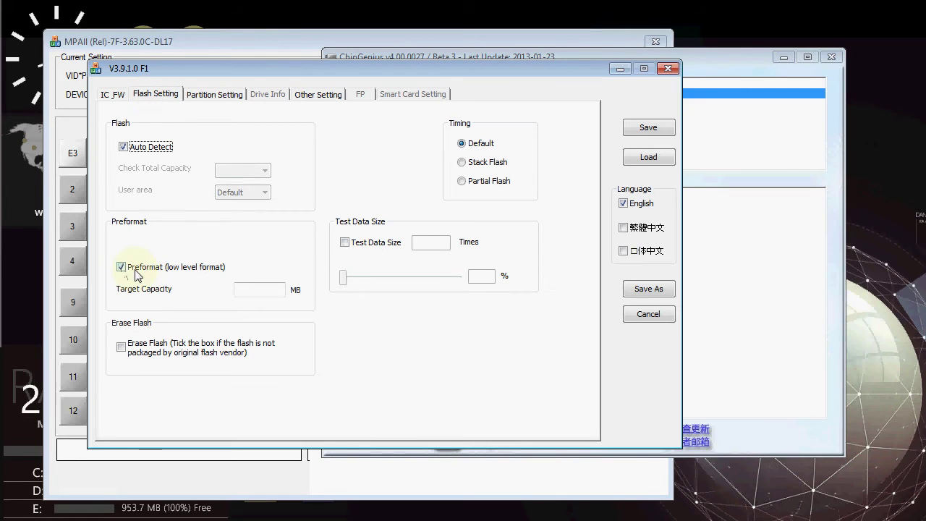
pyautogui.click(122, 267)
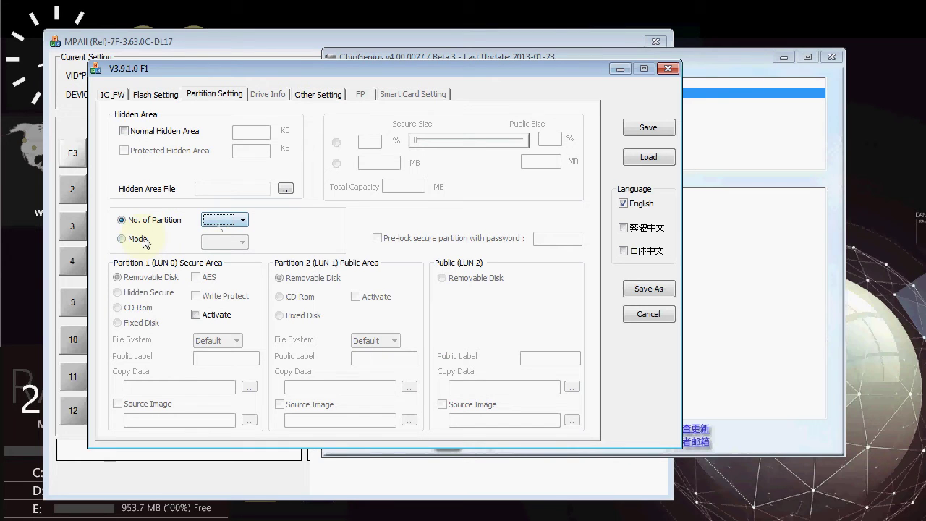
# - Set a single partition as a Fixed Disk with the FAT32 file system
pyautogui.click(220, 220)
pyautogui.click(218, 232)
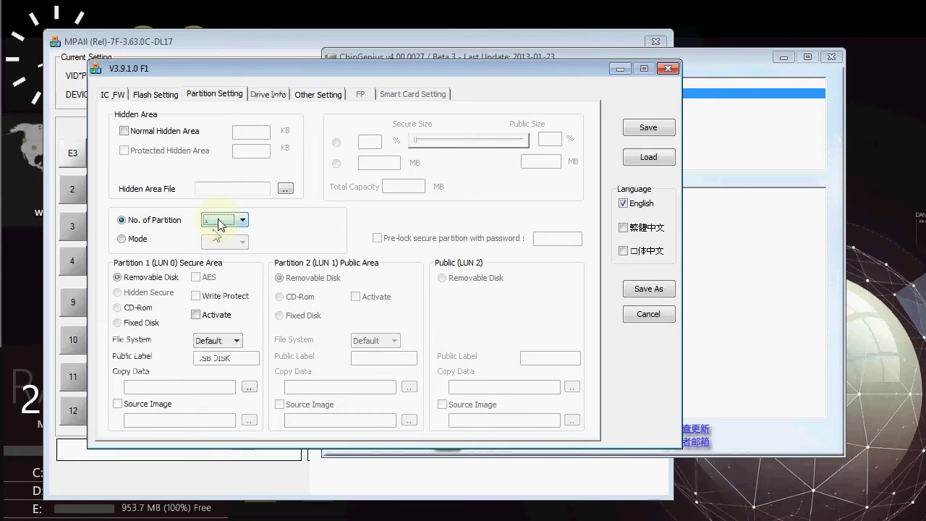
pyautogui.click(118, 324)
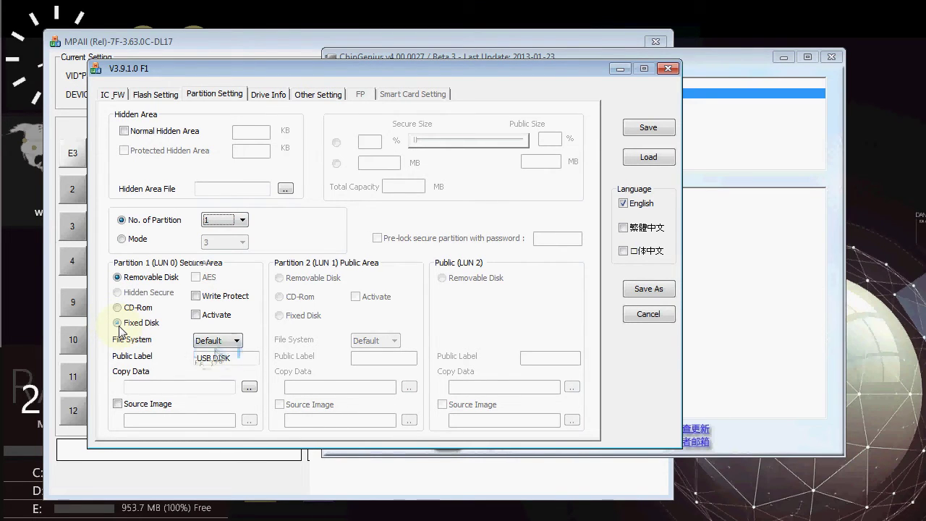
pyautogui.click(230, 340)
pyautogui.click(212, 363)
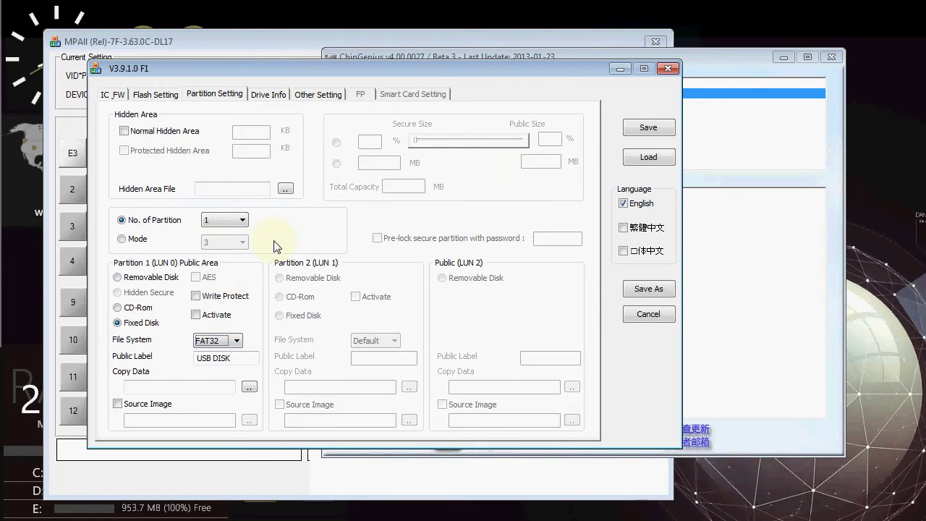
pyautogui.click(224, 220)
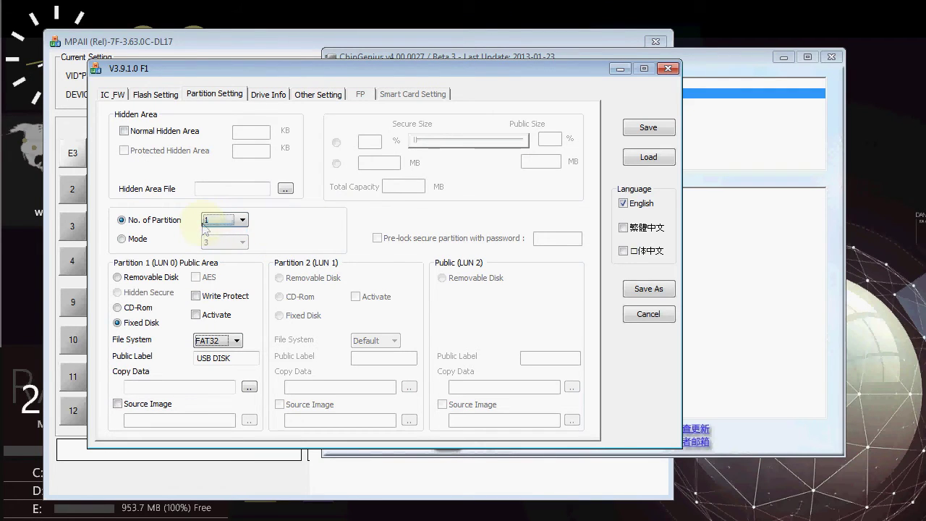
pyautogui.click(217, 228)
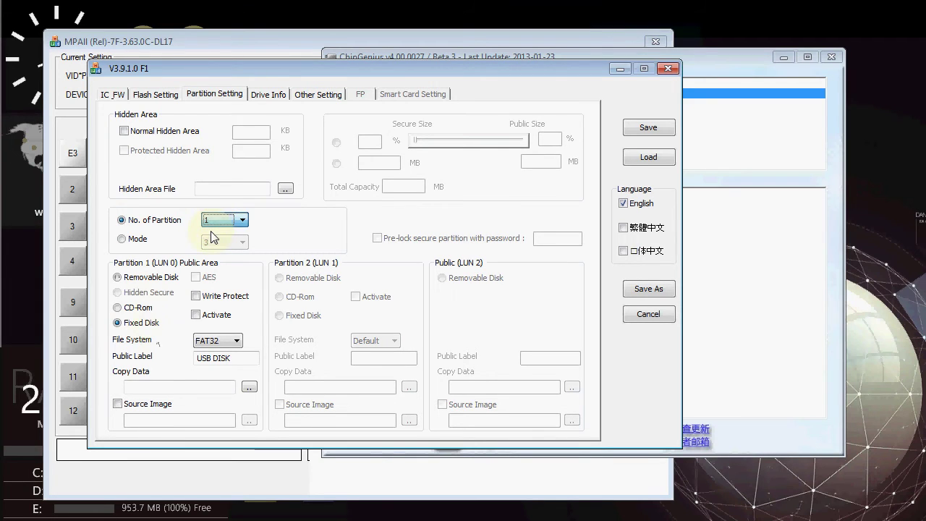
pyautogui.click(130, 325)
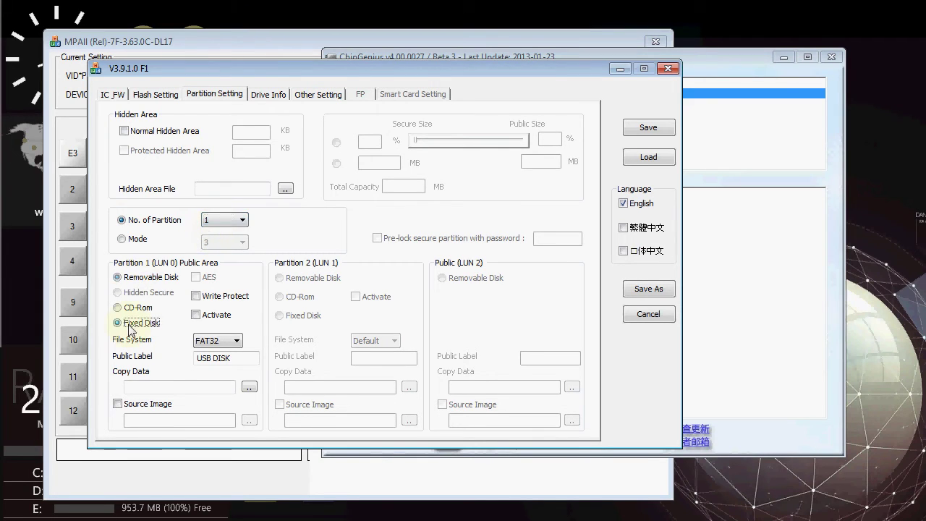
# - Save the partition settings, dismiss the confirmation, and close the parameter editor
pyautogui.click(649, 130)
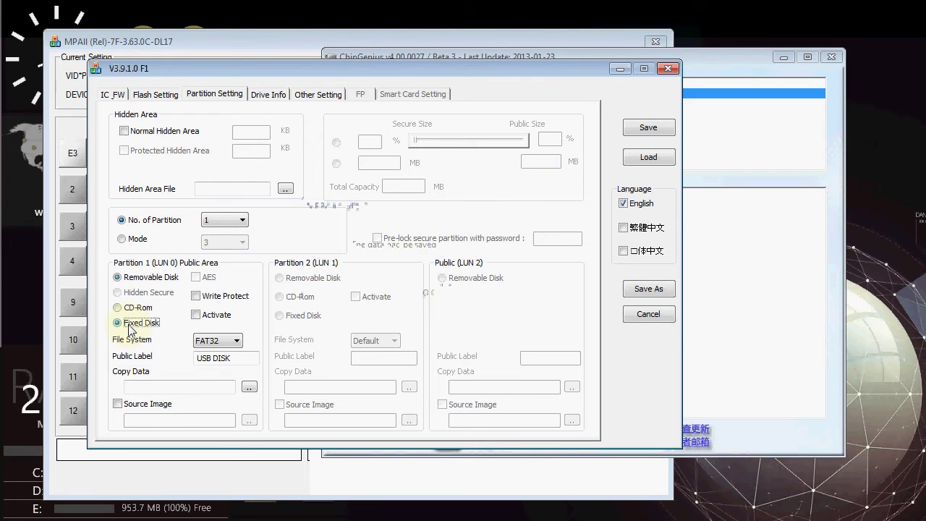
pyautogui.click(430, 294)
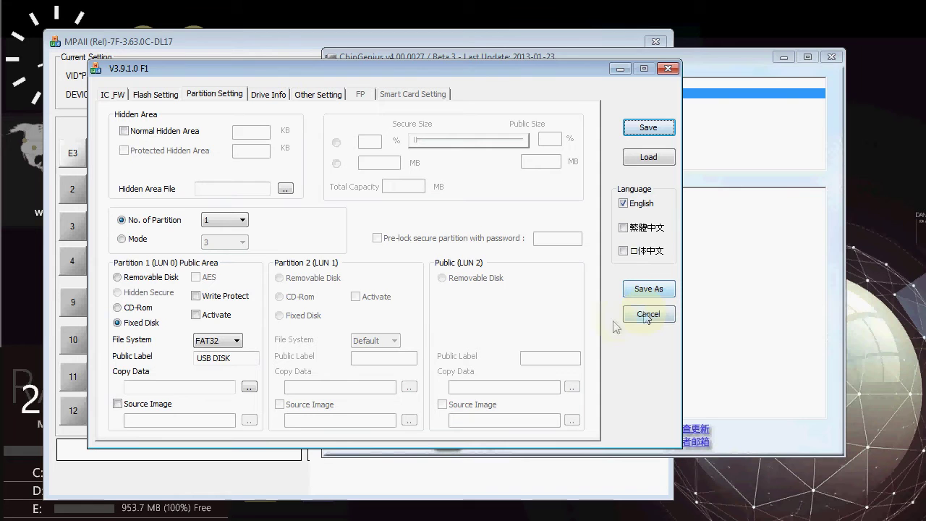
pyautogui.click(648, 315)
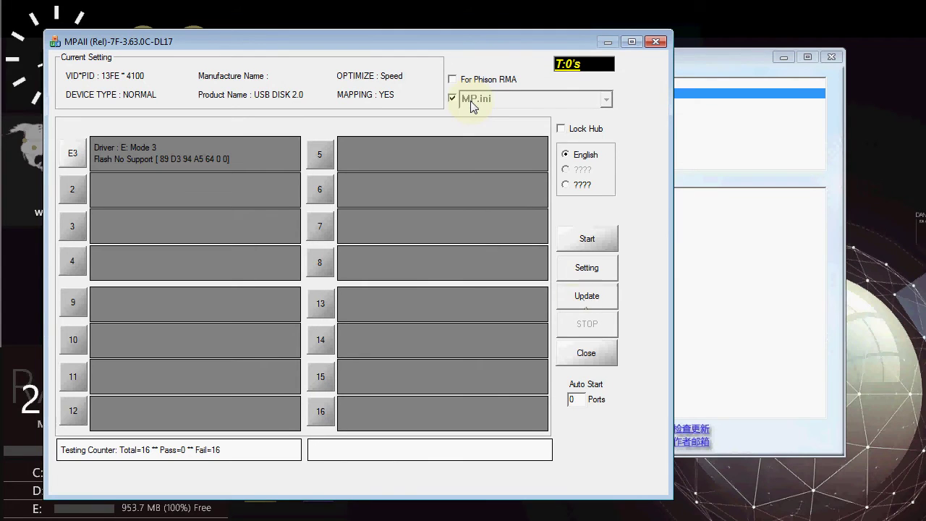
# - Start MPALL on the flash drive; port E3 fails with Flash No Support
pyautogui.click(587, 238)
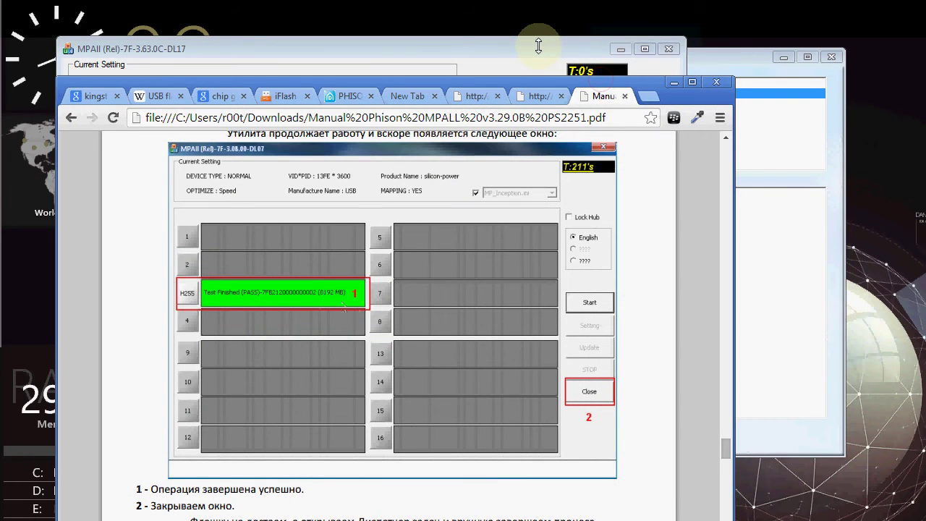
# - Bring the MPALL window in front of the Notepad notes and browser
pyautogui.click(384, 47)
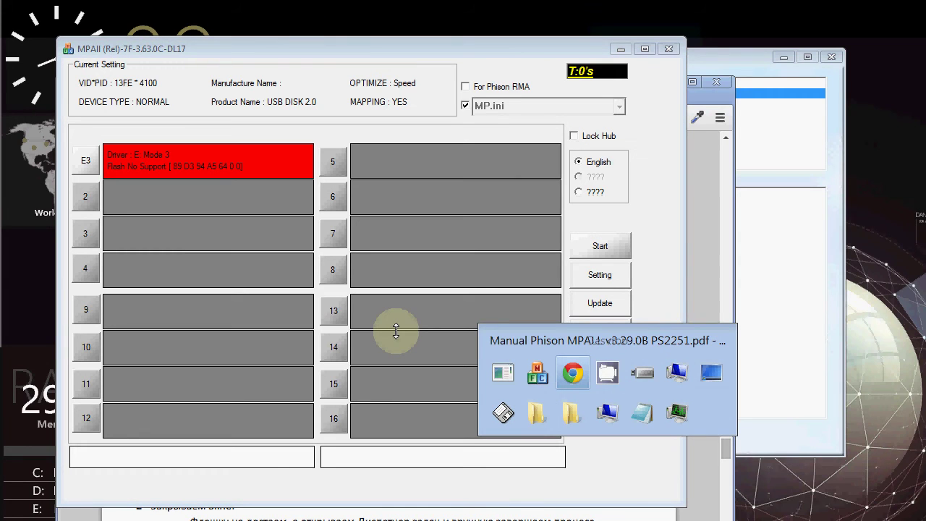
pyautogui.press('Tab')
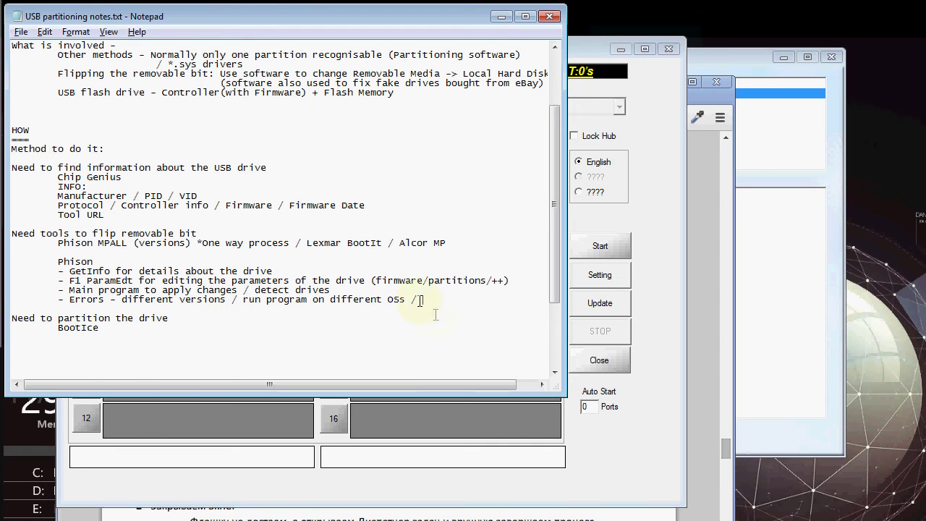
pyautogui.click(596, 444)
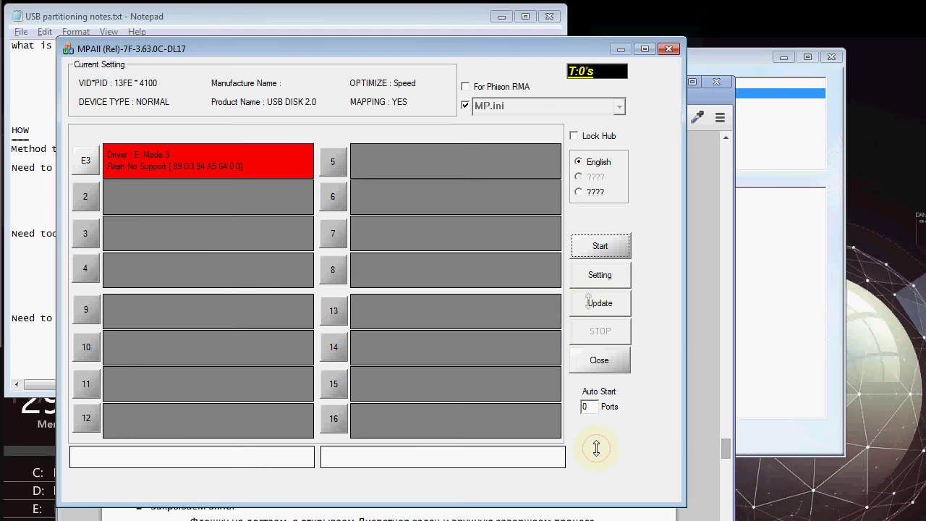
# - Reopen the parameter editor with a new advanced setting, open the Controller list, then bring up the notes
pyautogui.click(573, 280)
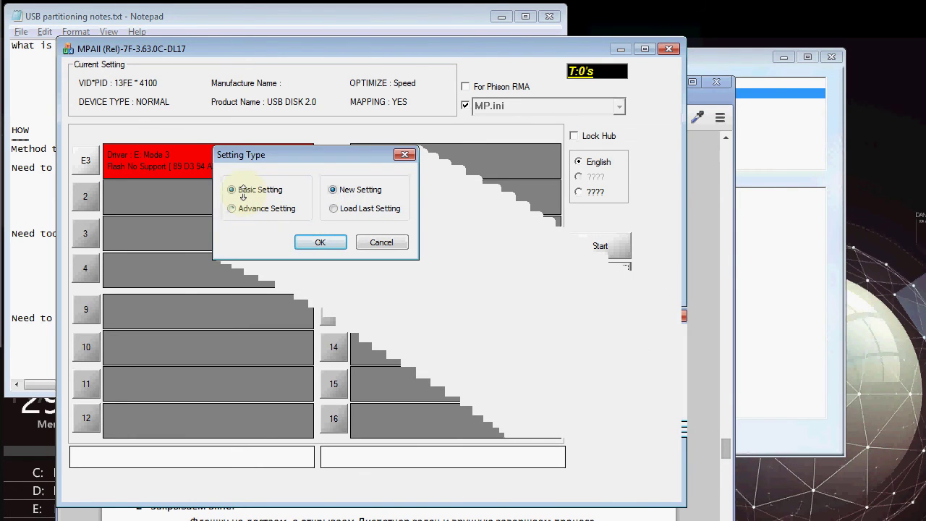
pyautogui.click(234, 208)
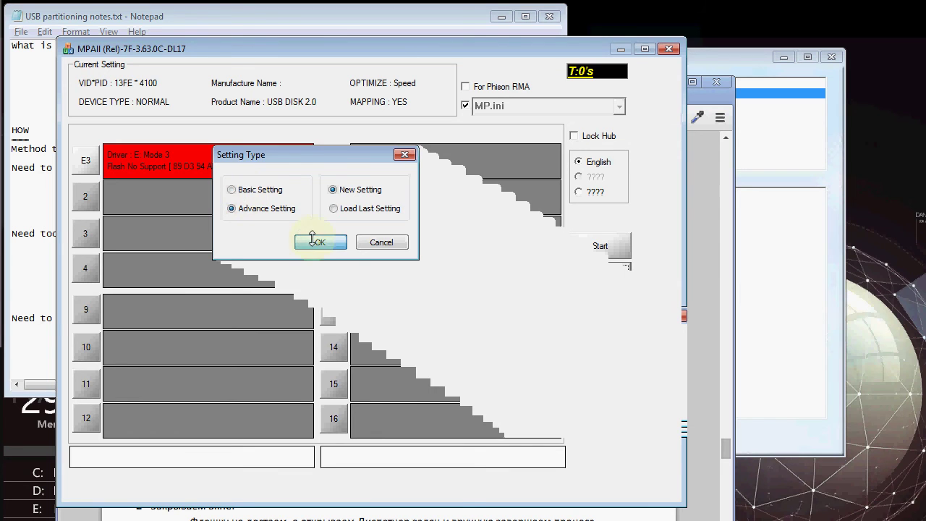
pyautogui.click(333, 190)
pyautogui.click(314, 241)
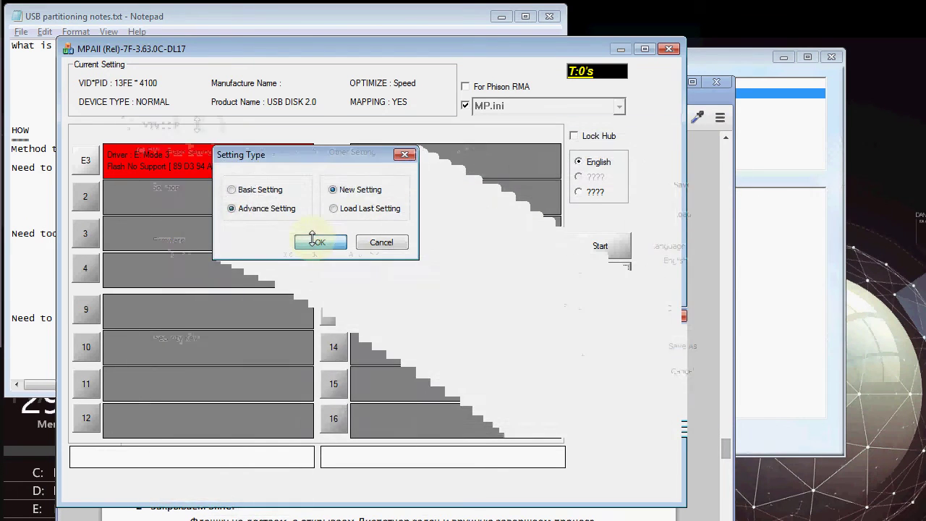
pyautogui.click(225, 211)
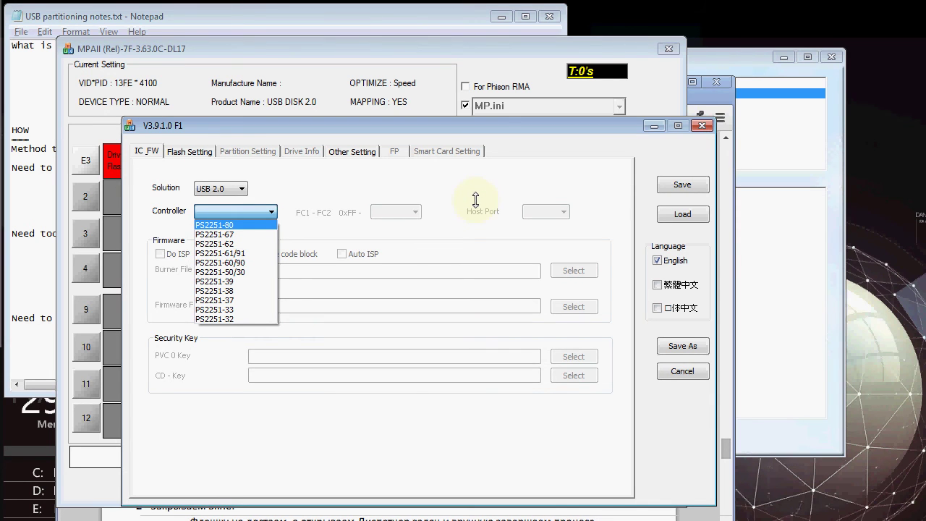
pyautogui.click(33, 112)
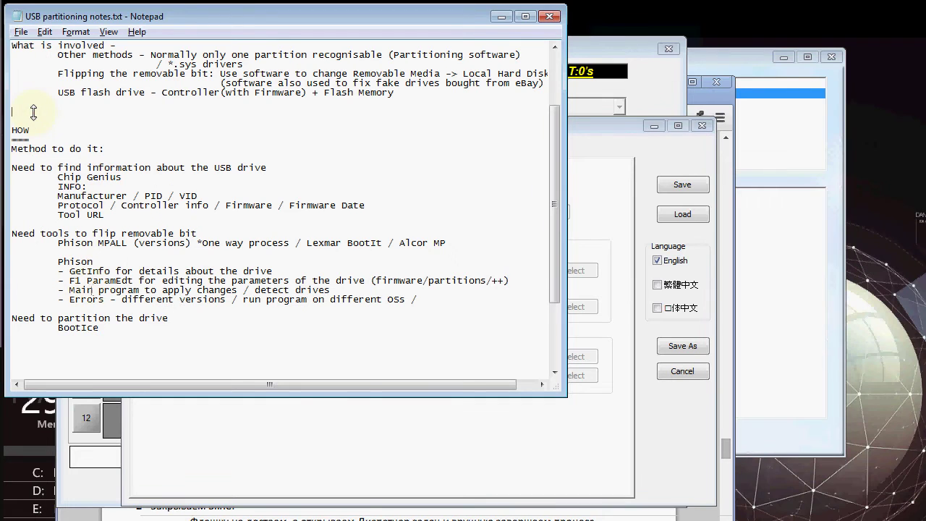
# - Select the 'Need to partition the drive / BootIce' note and switch to BOOTICE
pyautogui.click(333, 290)
pyautogui.moveTo(124, 329); pyautogui.dragTo(58, 333)
pyautogui.hotkey('alt', 'Tab')
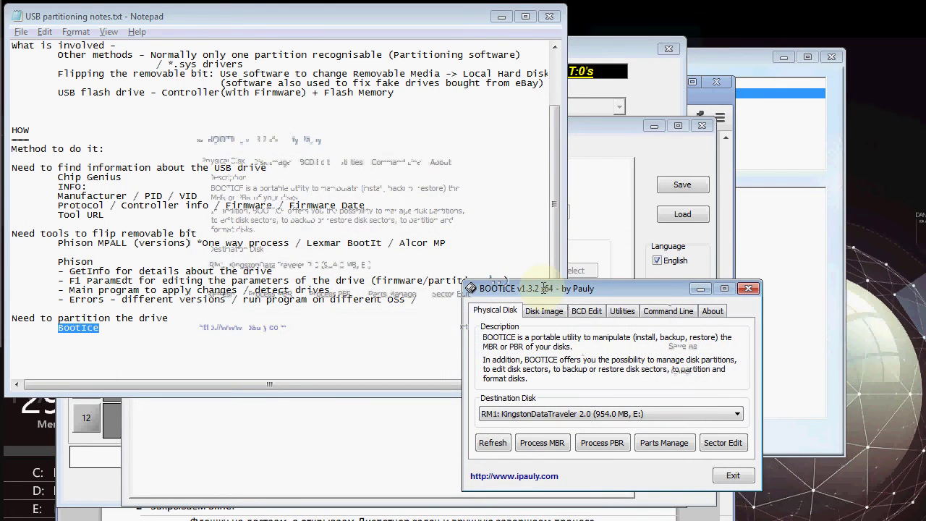
# - Open partition management for the 14.5 GB USB DISK 2.0 and begin re-partitioning it
pyautogui.moveTo(544, 289); pyautogui.dragTo(269, 139)
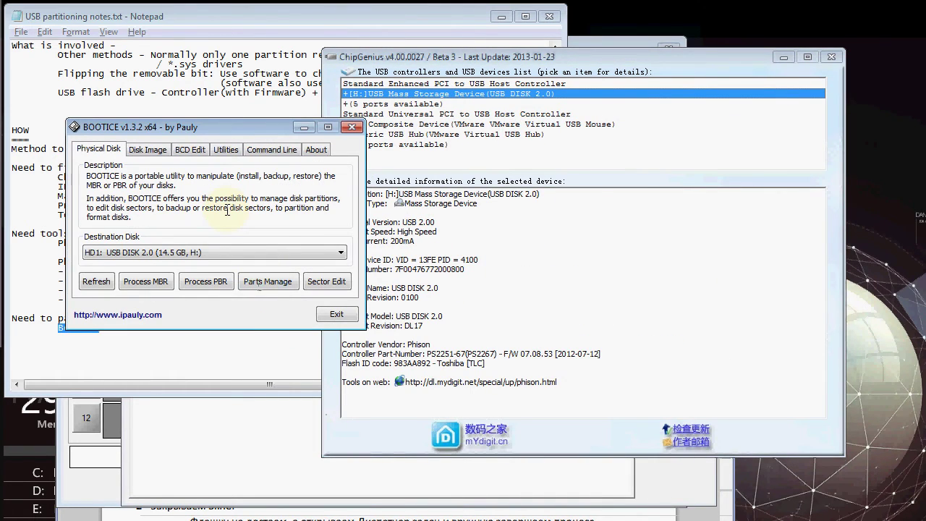
pyautogui.click(259, 283)
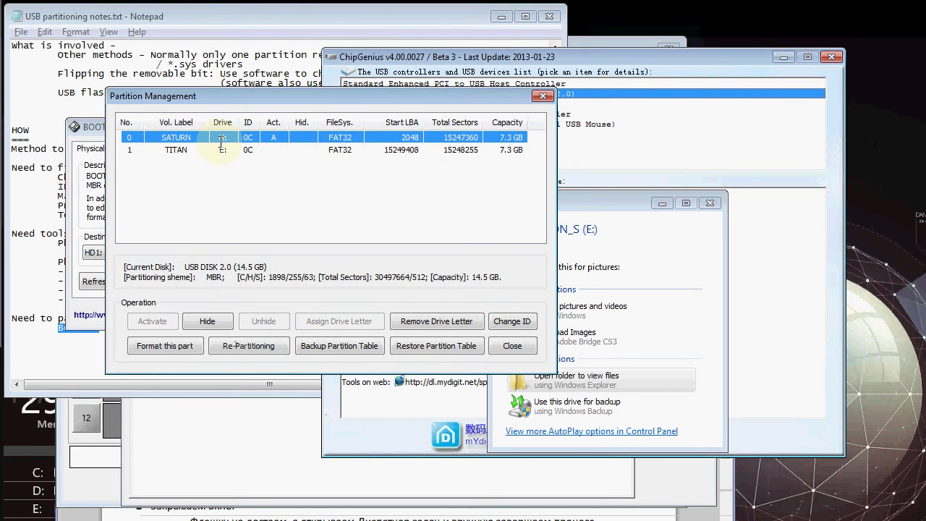
pyautogui.click(242, 347)
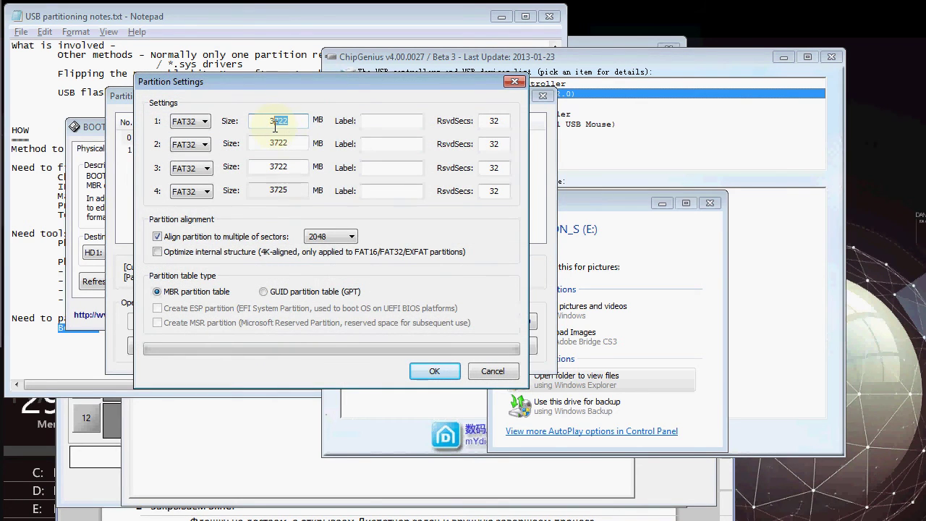
# - Apply a two-partition FAT32 layout, SATURN and TITAN at 7.3 GB each, then select SATURN
pyautogui.press('Tab')
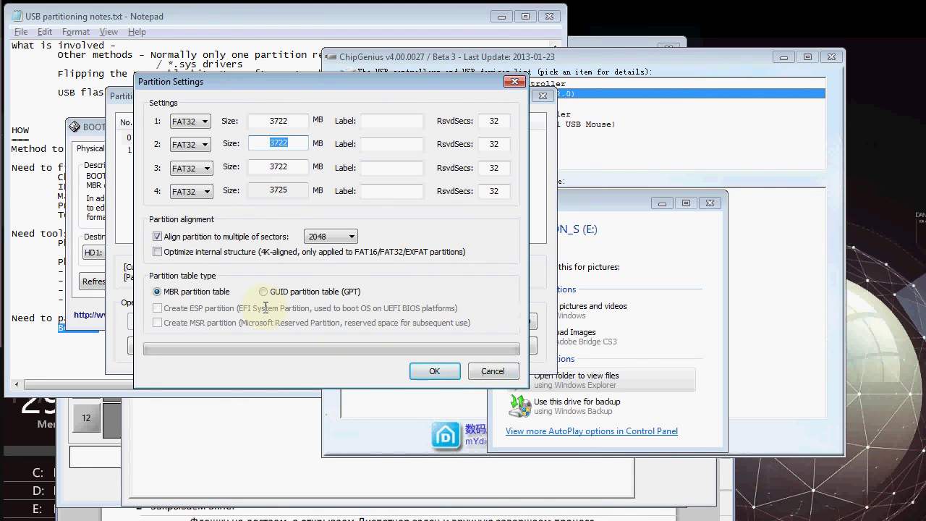
pyautogui.click(437, 371)
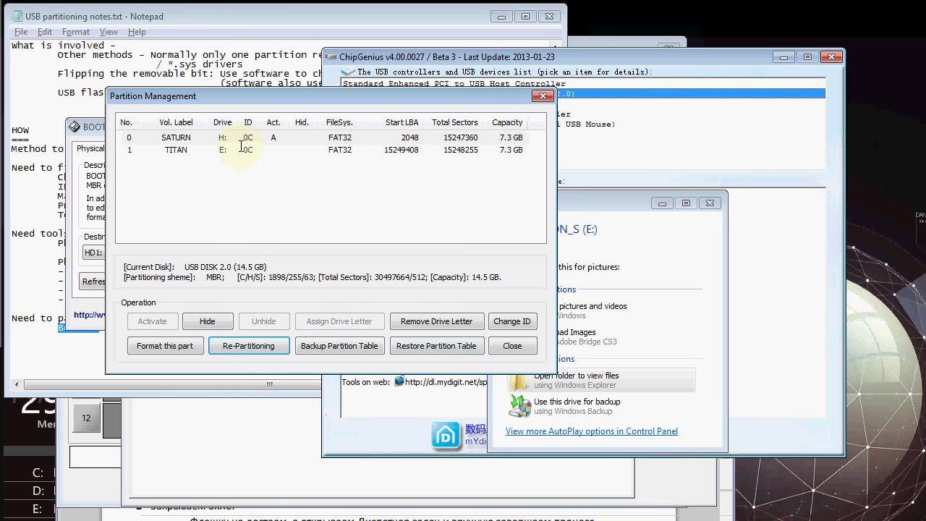
pyautogui.click(274, 136)
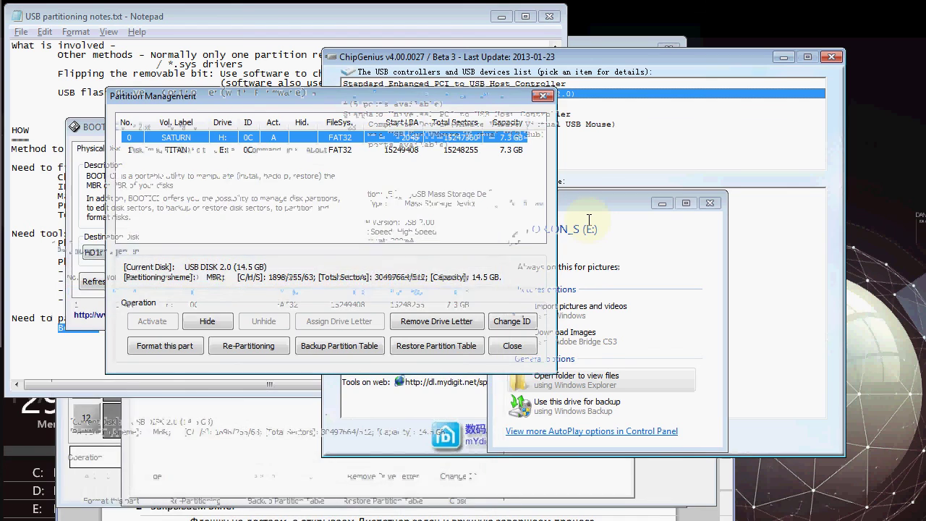
pyautogui.moveTo(410, 100); pyautogui.dragTo(354, 139)
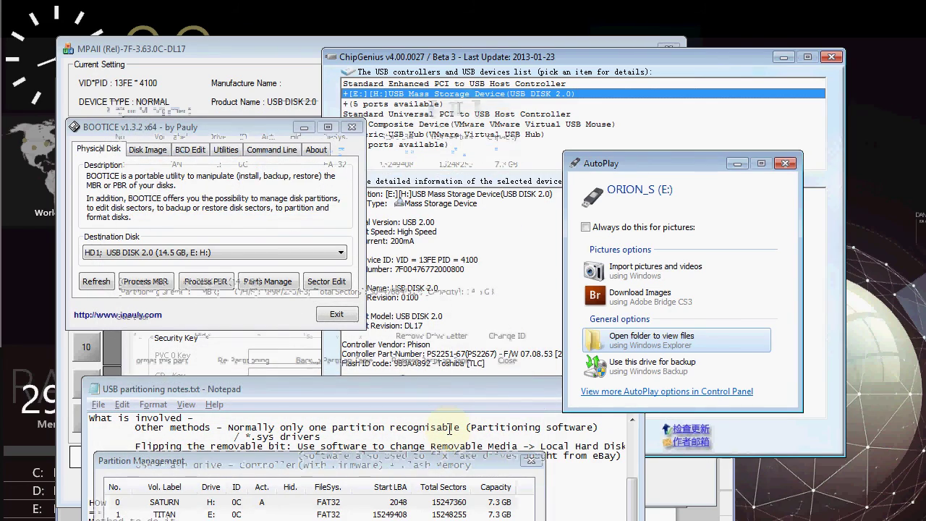
# - Place the partition list with SATURN (H:) and TITAN (E:) at the top, beside the AutoPlay prompt
pyautogui.moveTo(450, 460); pyautogui.dragTo(457, 109)
pyautogui.moveTo(613, 165); pyautogui.dragTo(548, 115)
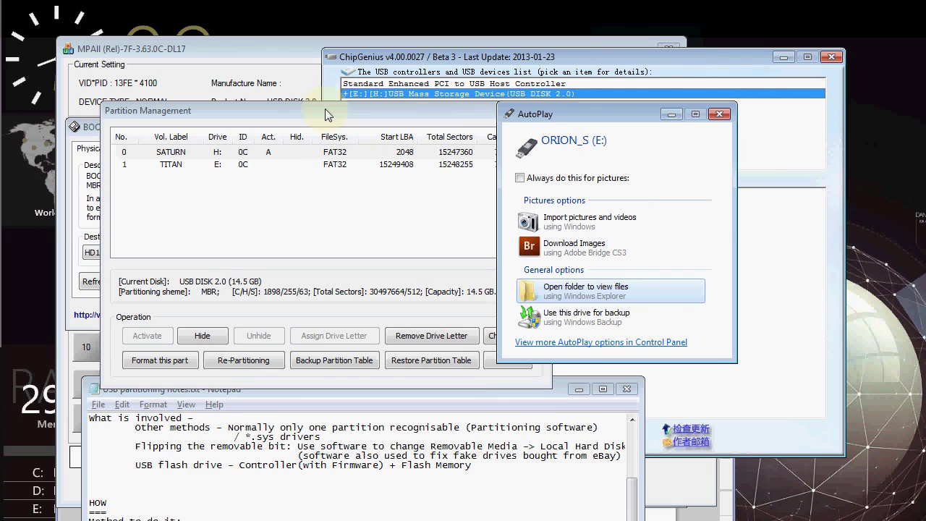